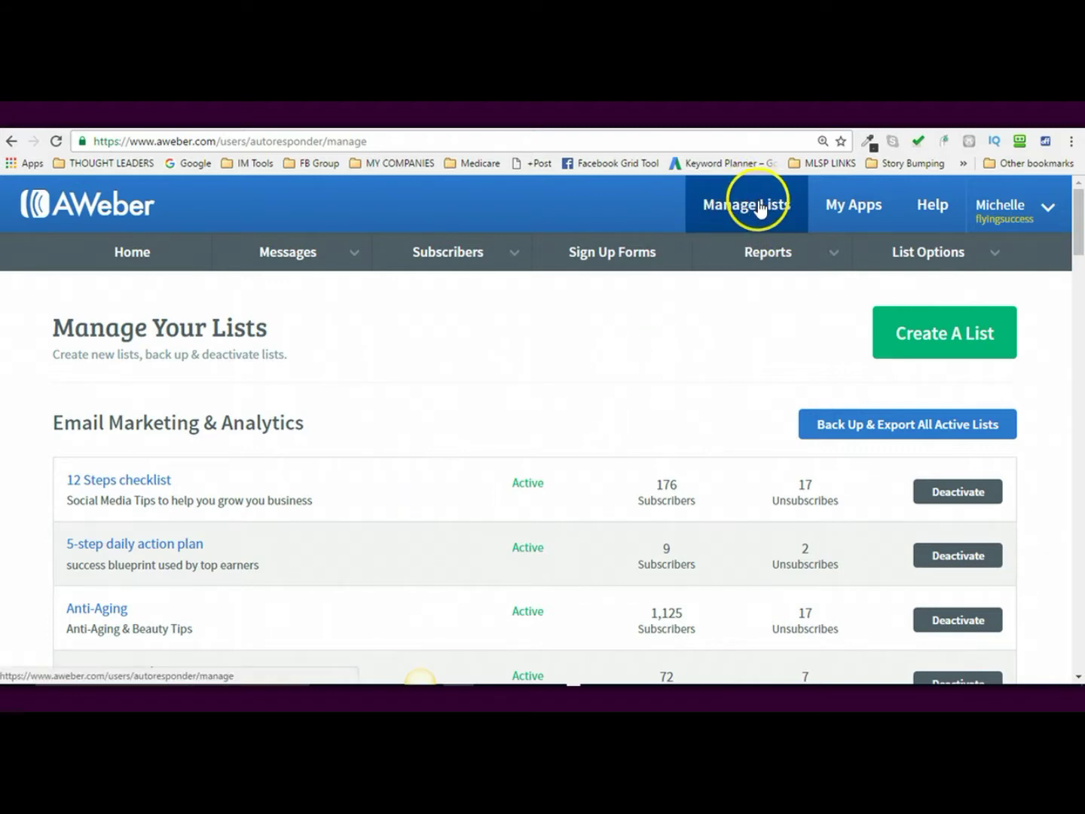
- Start a new list and replace the Company Name with the new business's name
left_click(950, 341)
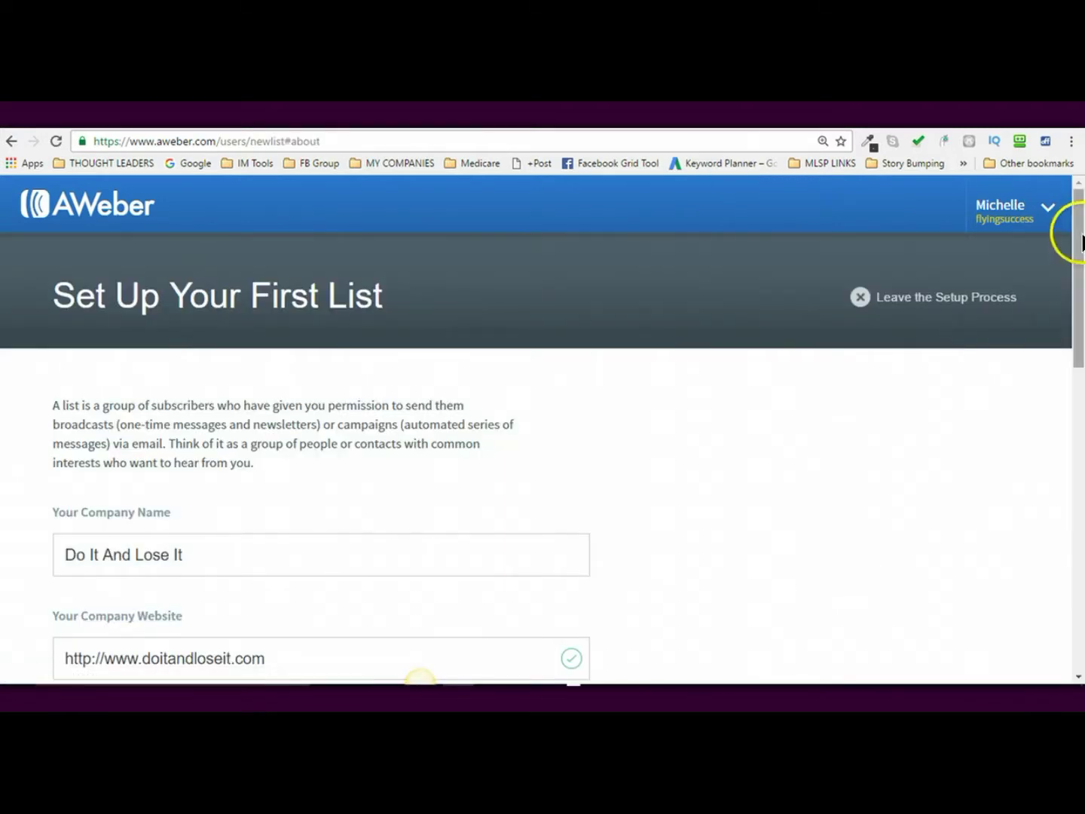
left_click_drag(1080, 243, 1083, 297)
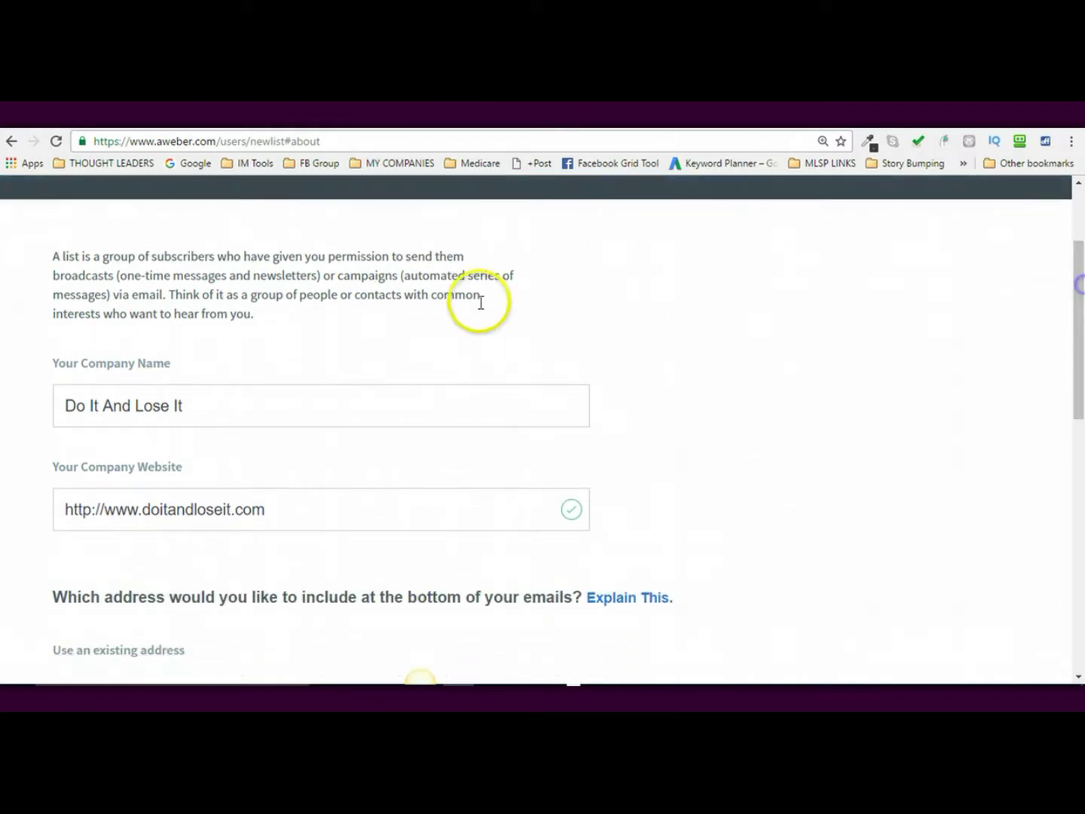
left_click_drag(131, 405, 23, 384)
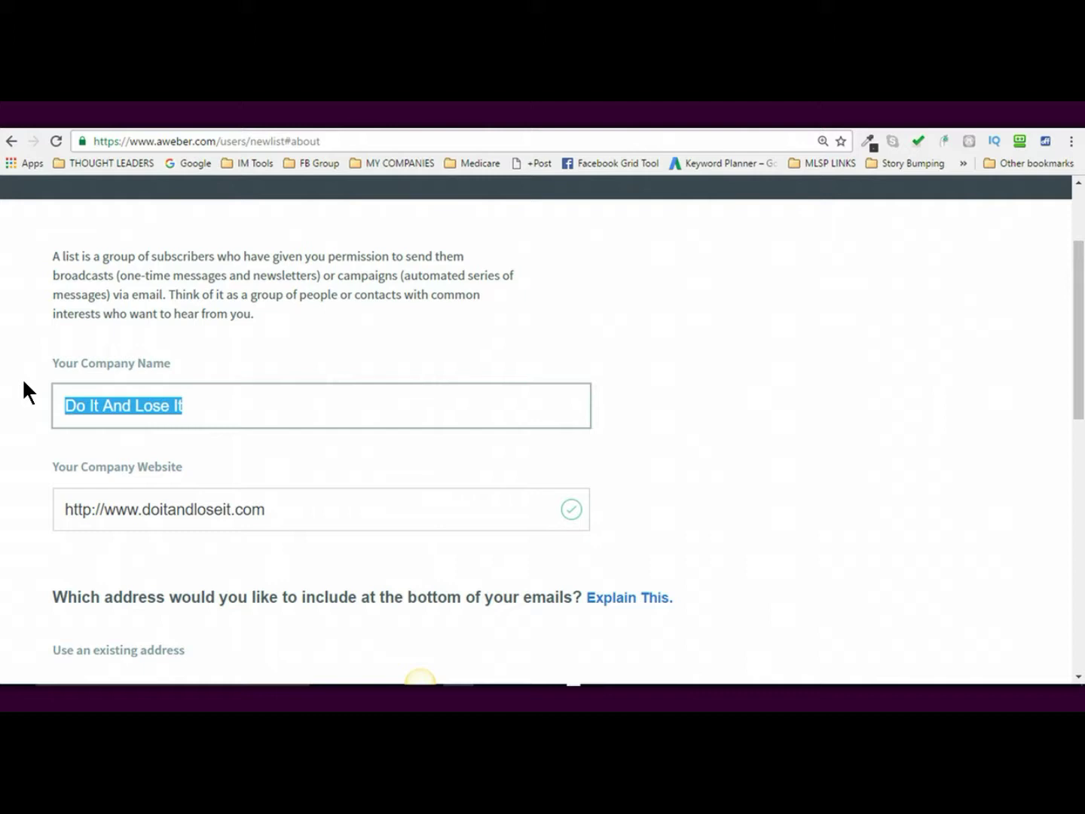
type("Online With Mic")
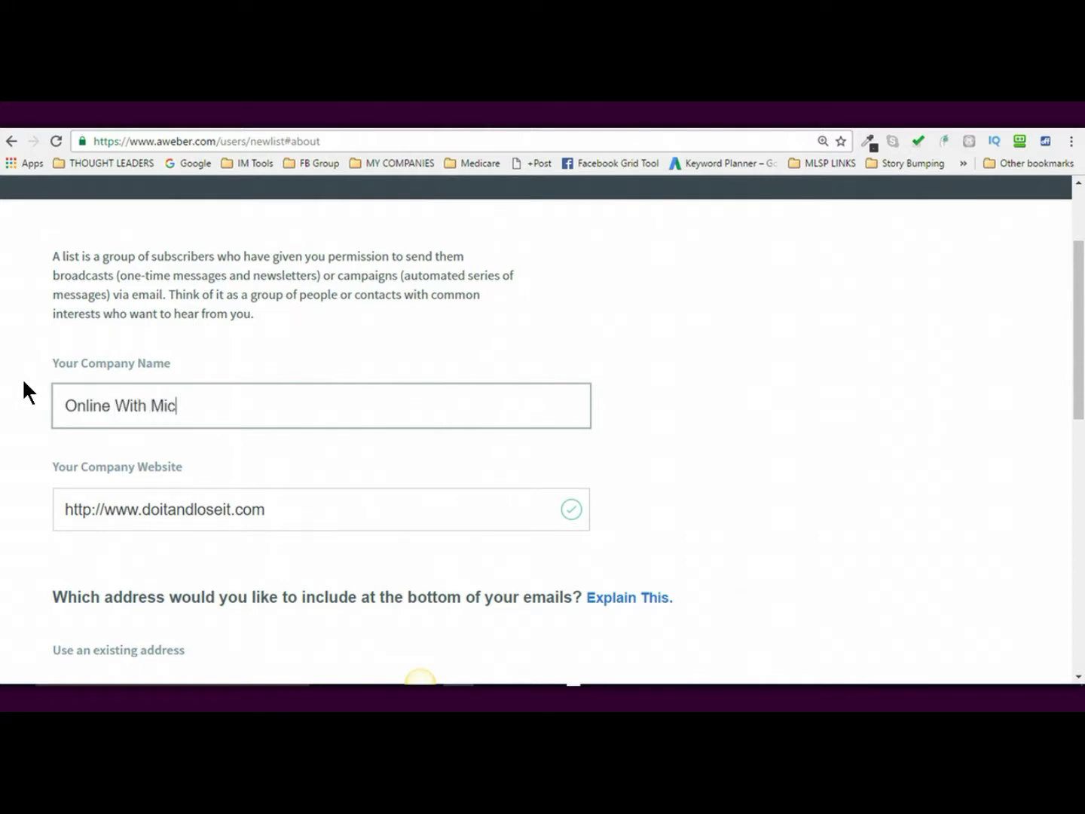
type("helle")
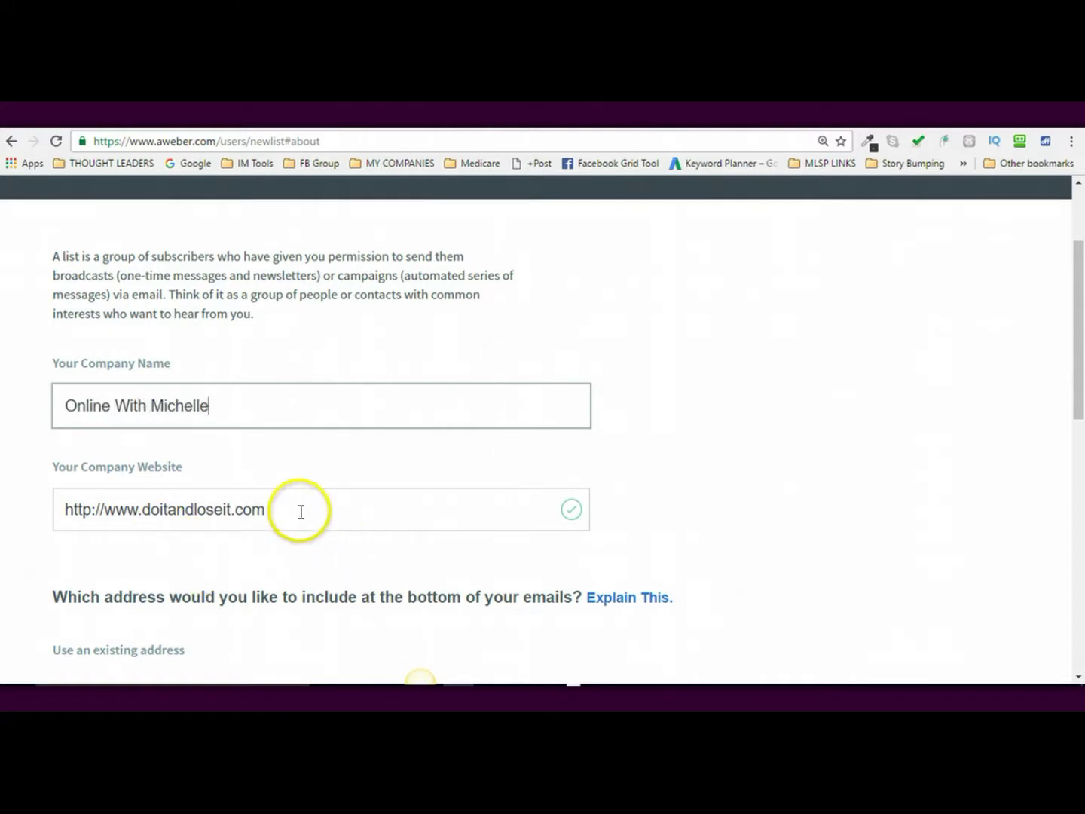
- Replace the Company Website with the new business's .com web address
left_click(291, 512)
key("ctrl+a")
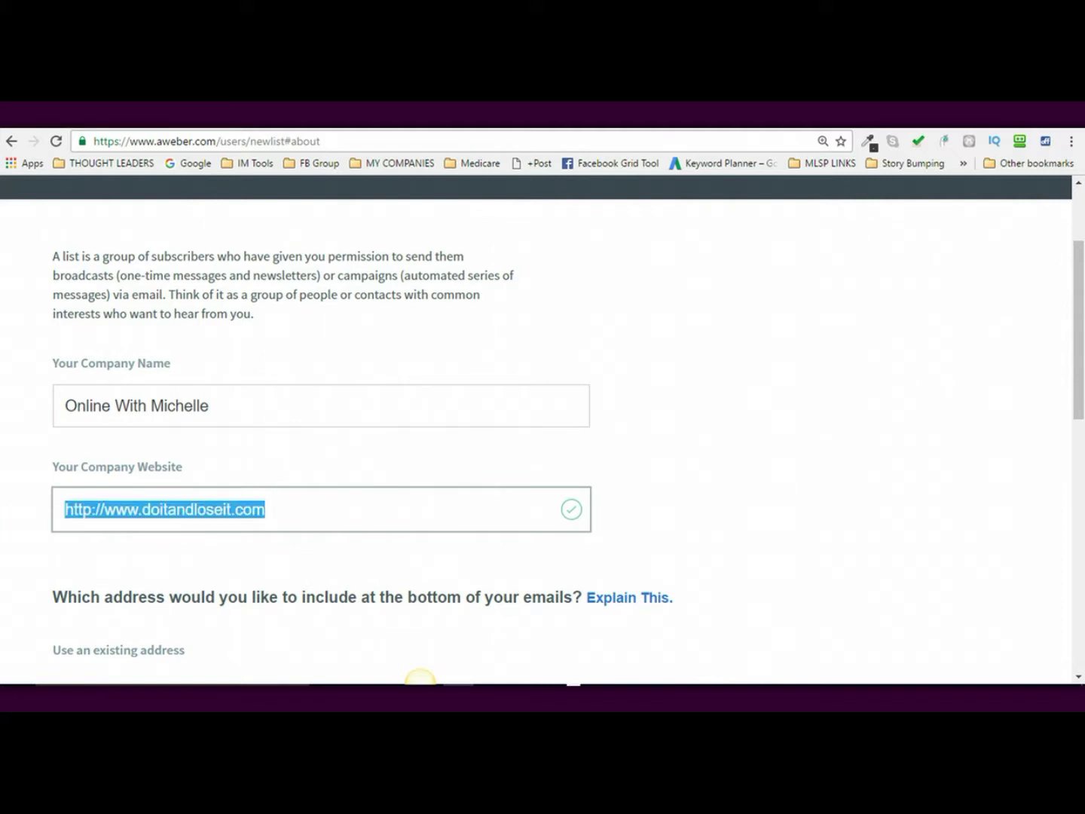
type("http://o")
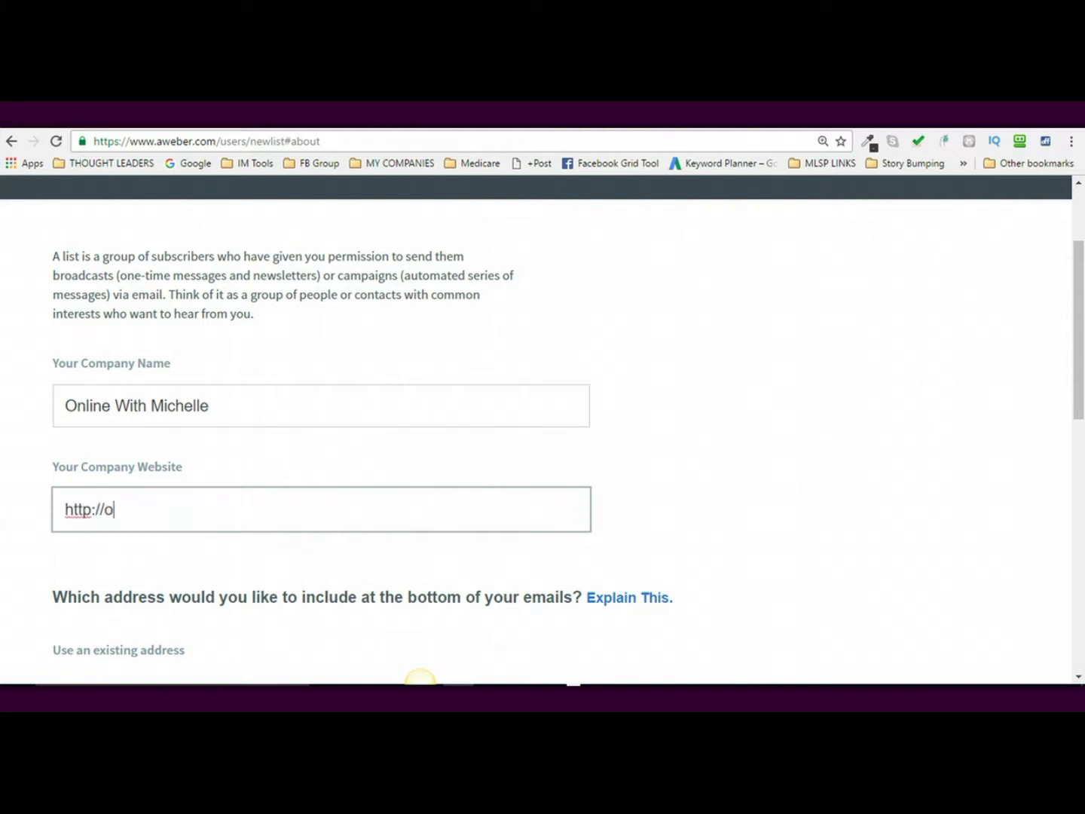
type("nlinewithmcihel")
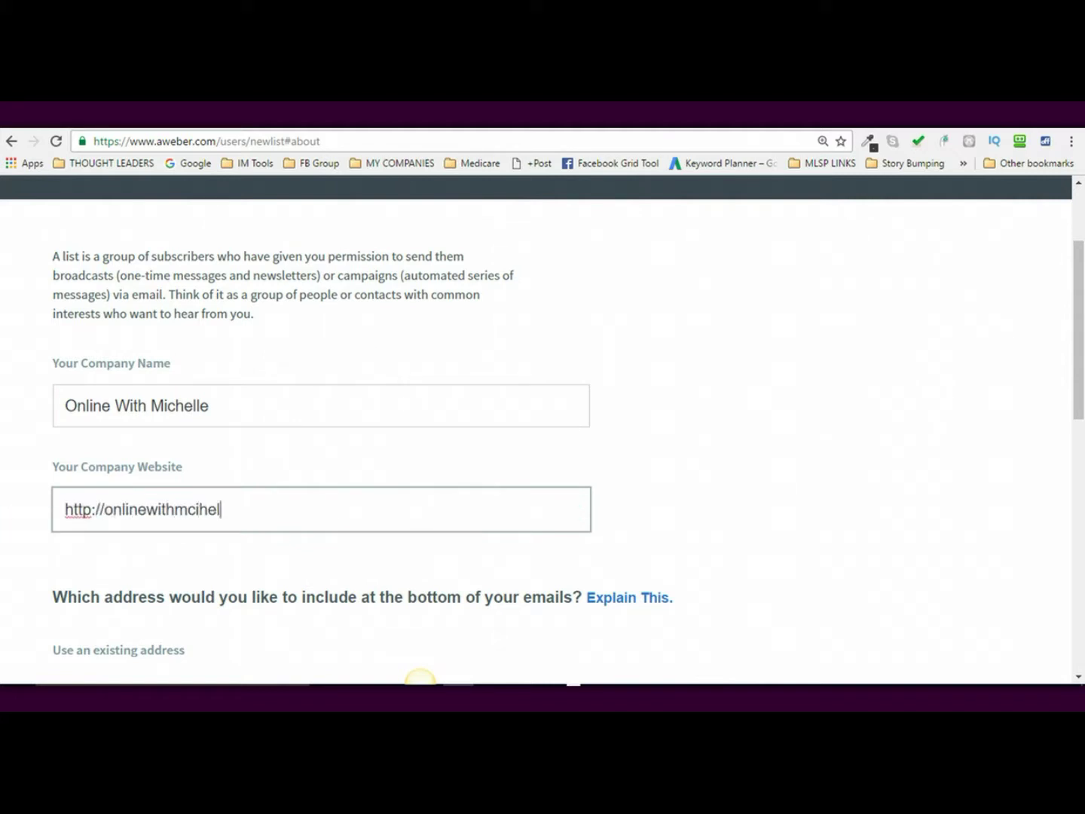
key("BackSpace")
key("BackSpace")
key("BackSpace")
key("BackSpace")
key("BackSpace")
type("ichelle.com")
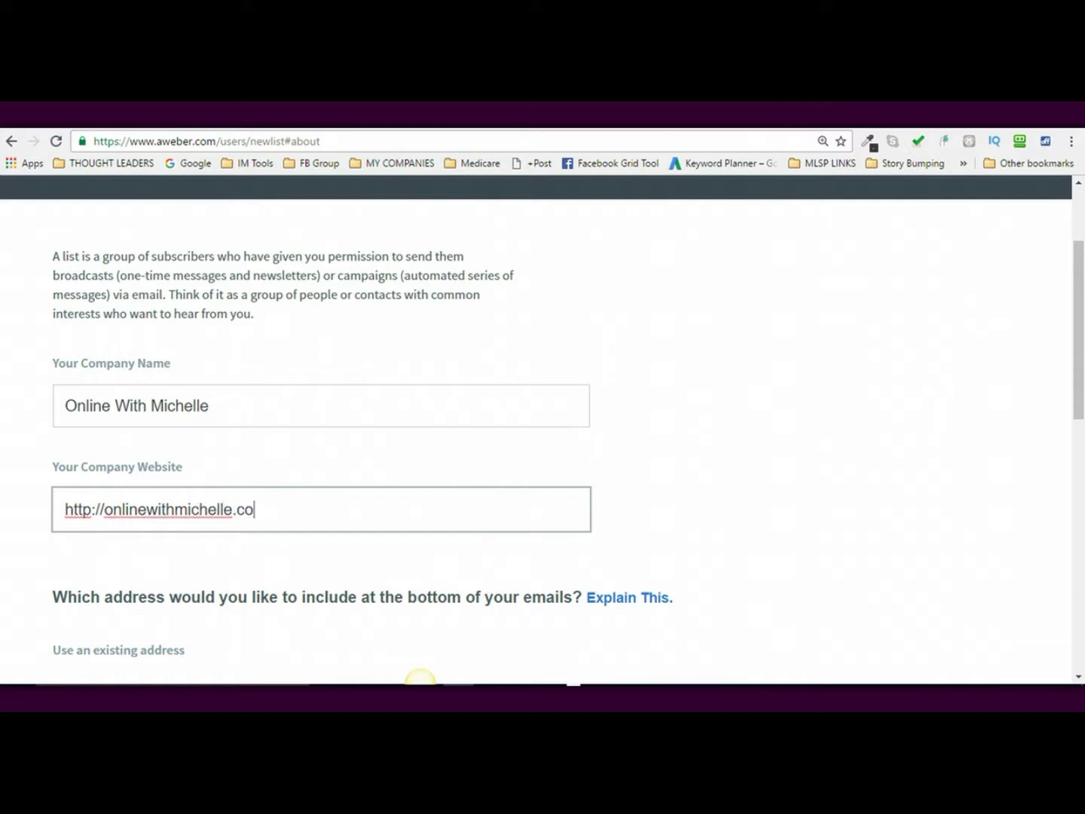
left_click(850, 512)
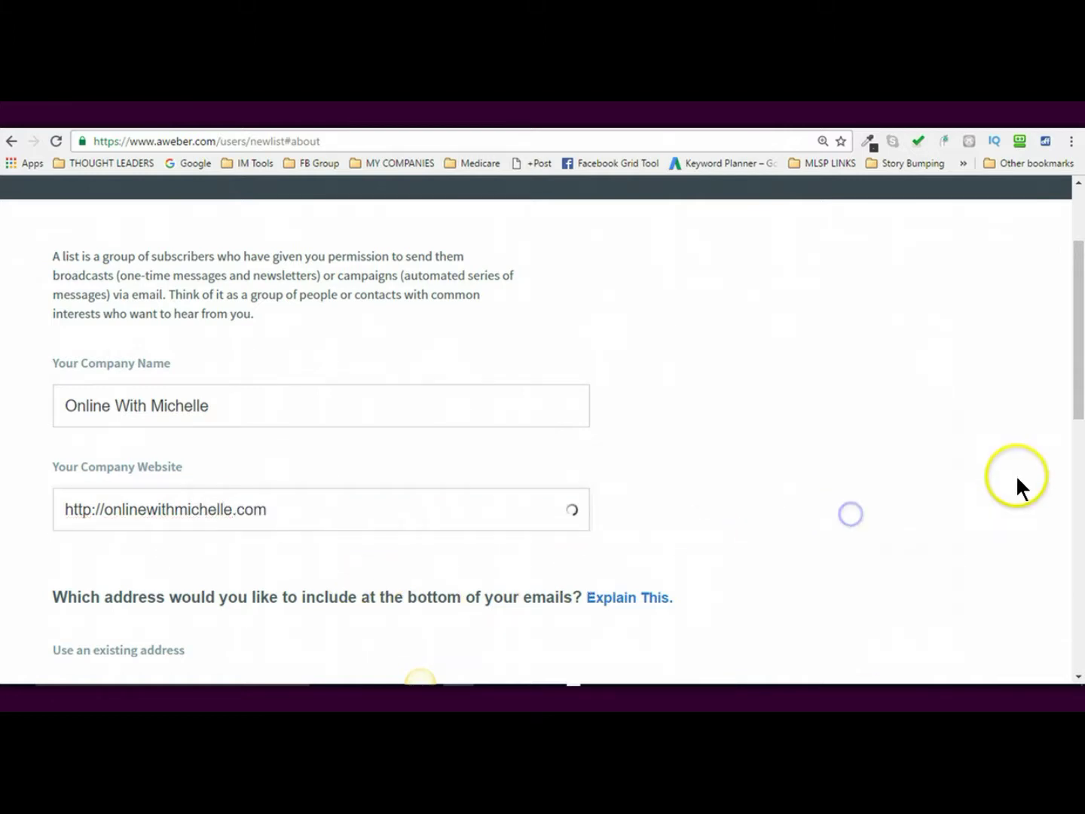
left_click_drag(1080, 430, 1080, 500)
- Replace the existing Sender Email with the new free Gmail address
scroll(420, 678, "down", 2)
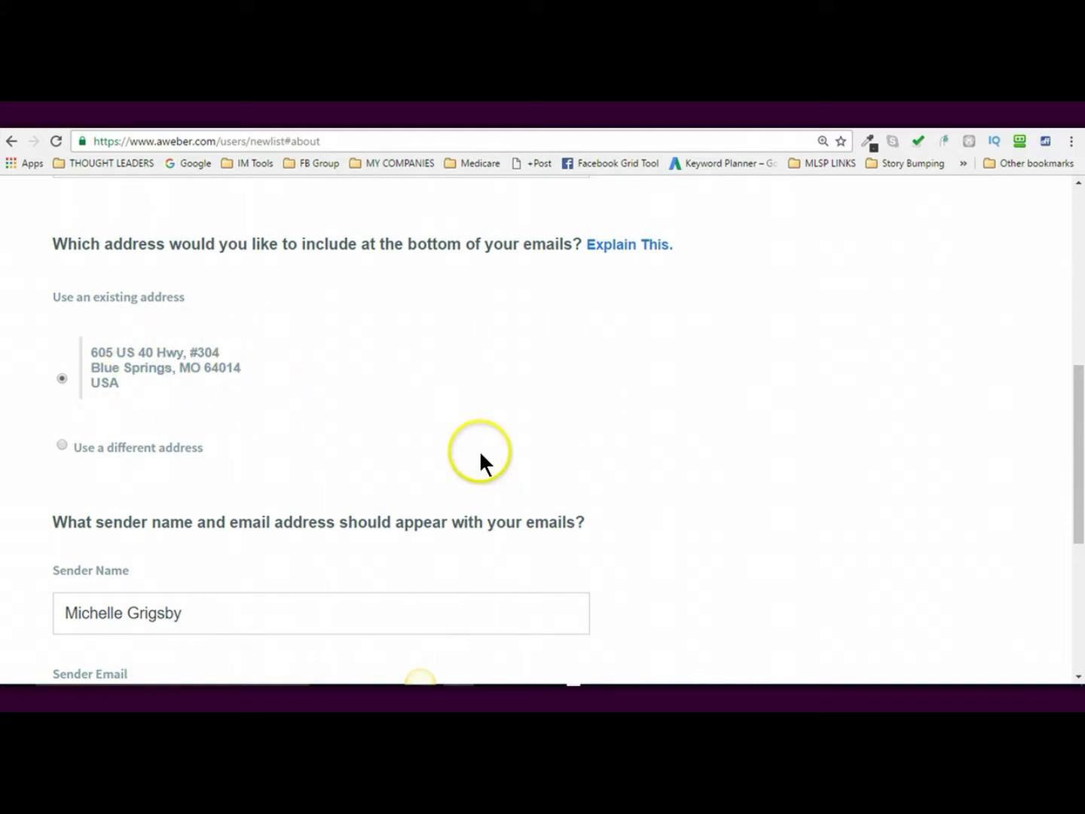
left_click_drag(1079, 454, 1079, 513)
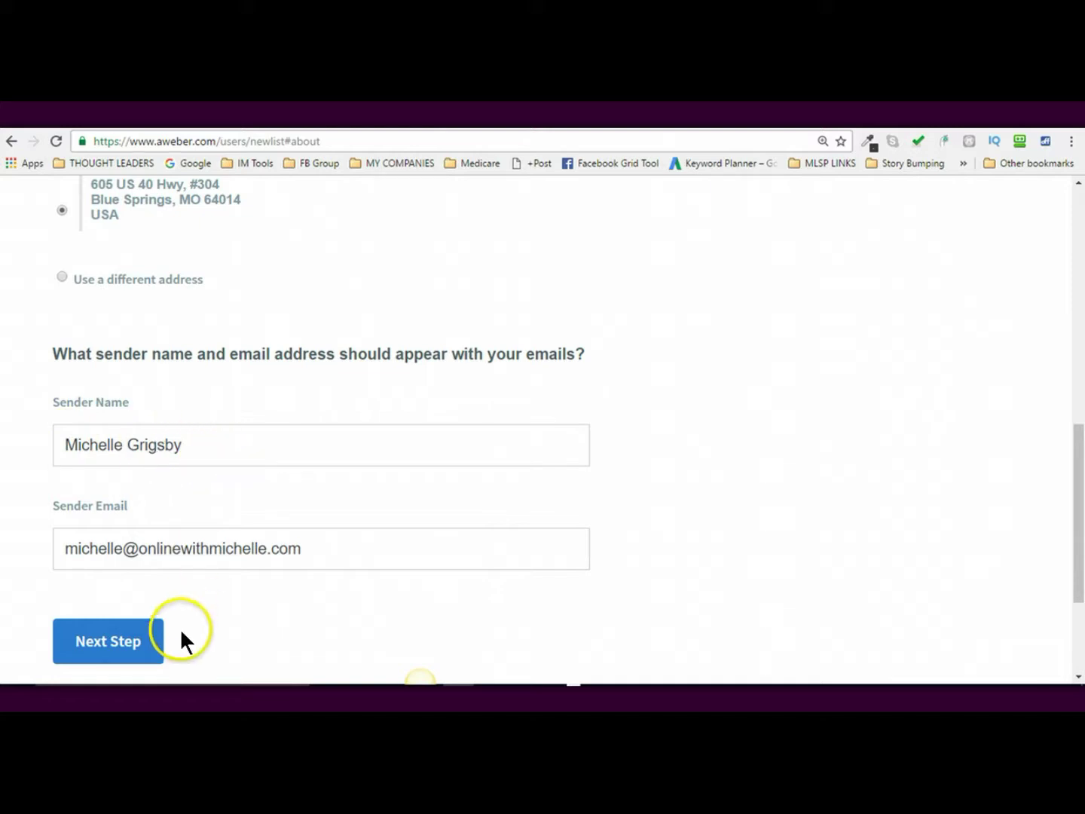
left_click_drag(66, 550, 317, 577)
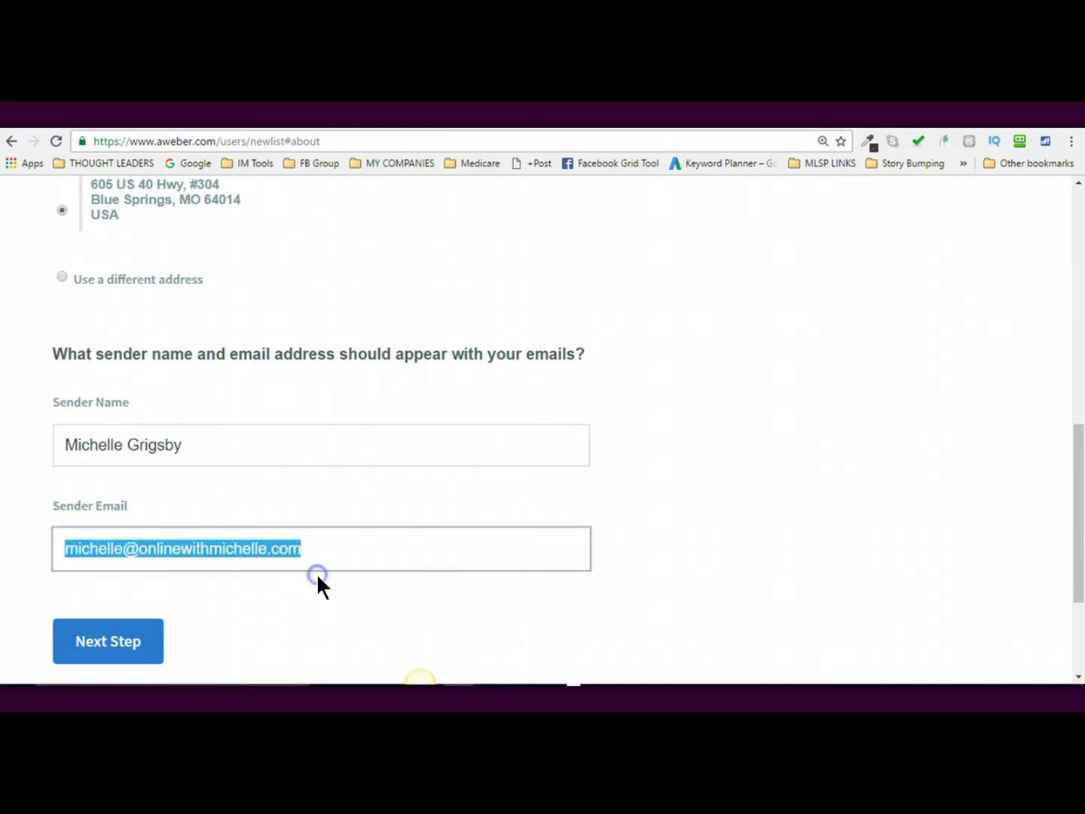
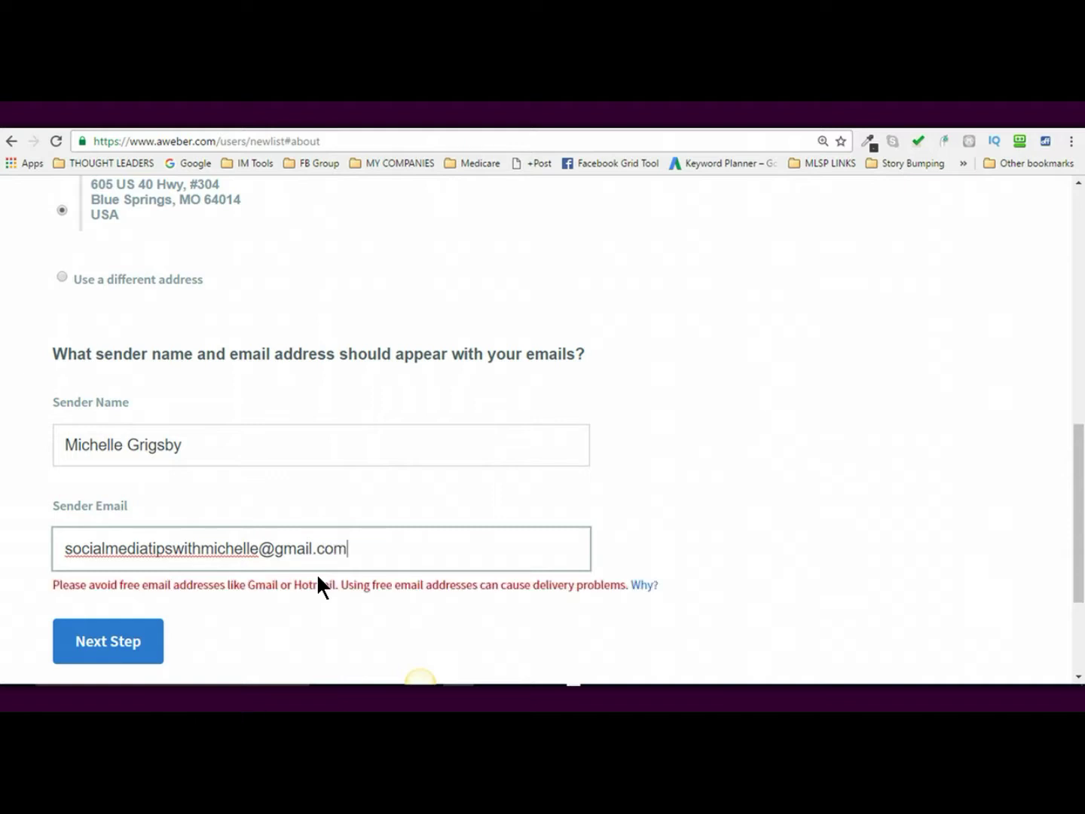
left_click(271, 586)
- Go to Describe Your List and enter '10x Leads' as the List Name
left_click(123, 645)
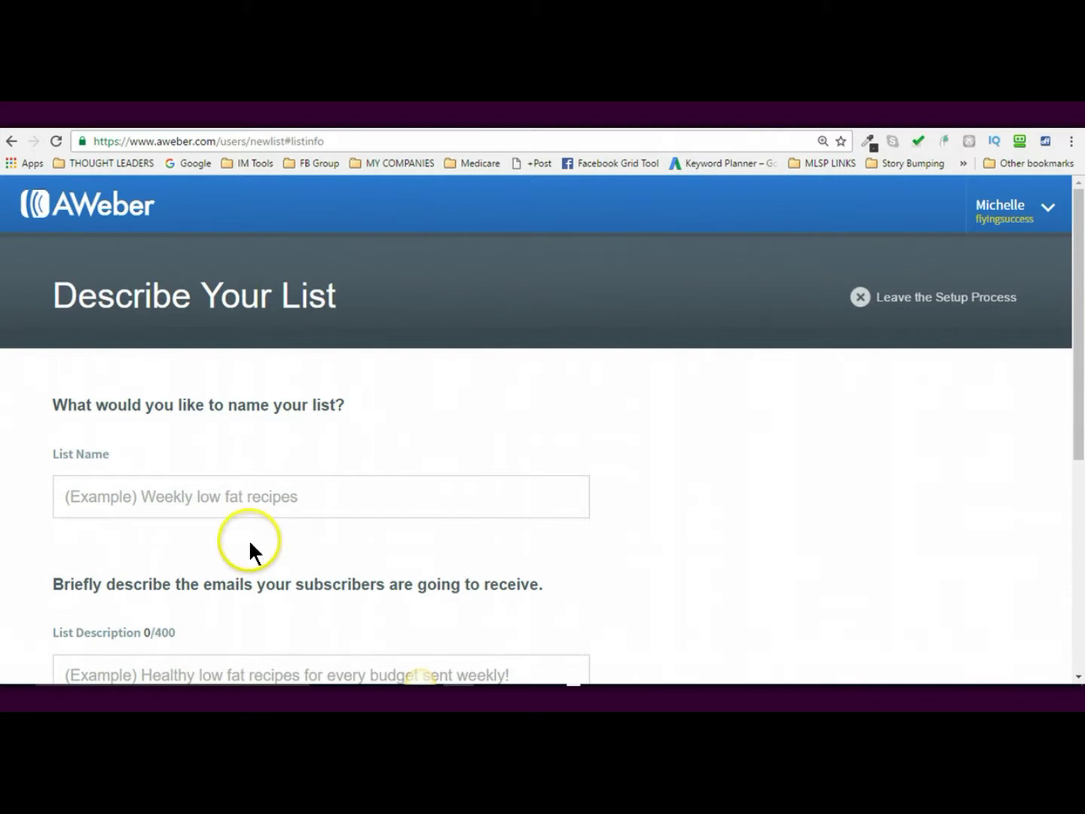
left_click(254, 497)
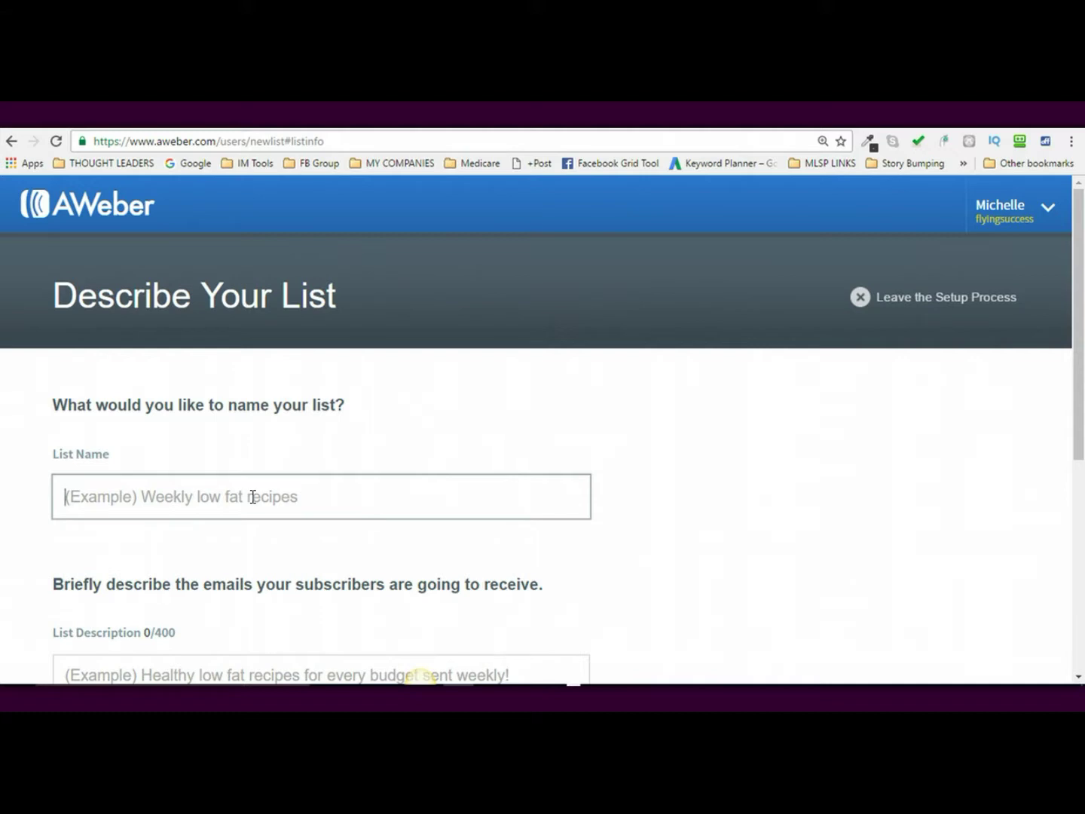
type("10x Leads")
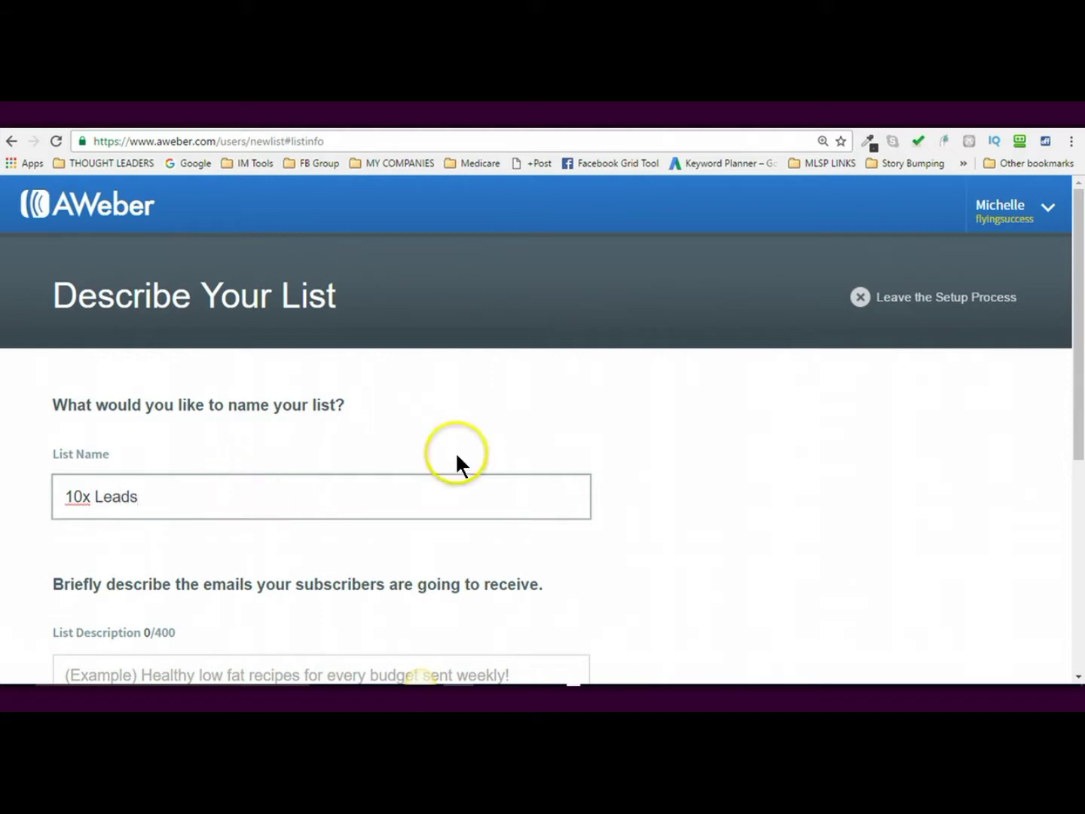
scroll(1082, 302, "down", 3)
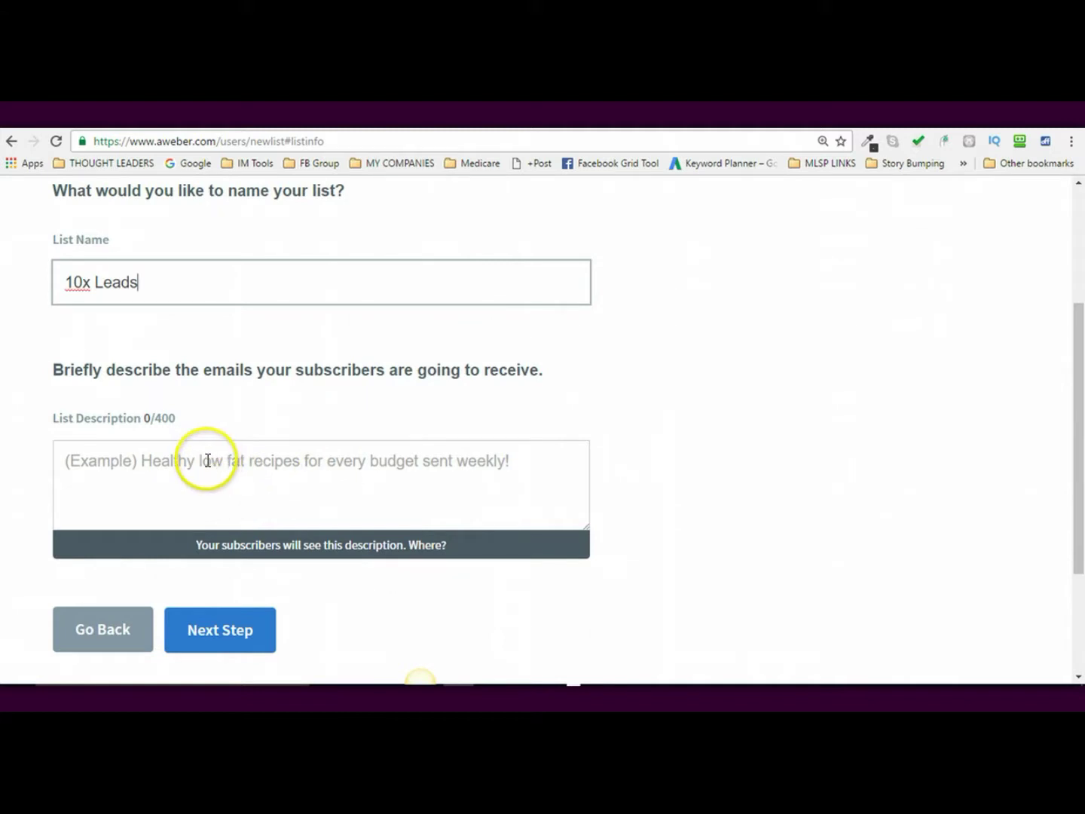
left_click(174, 458)
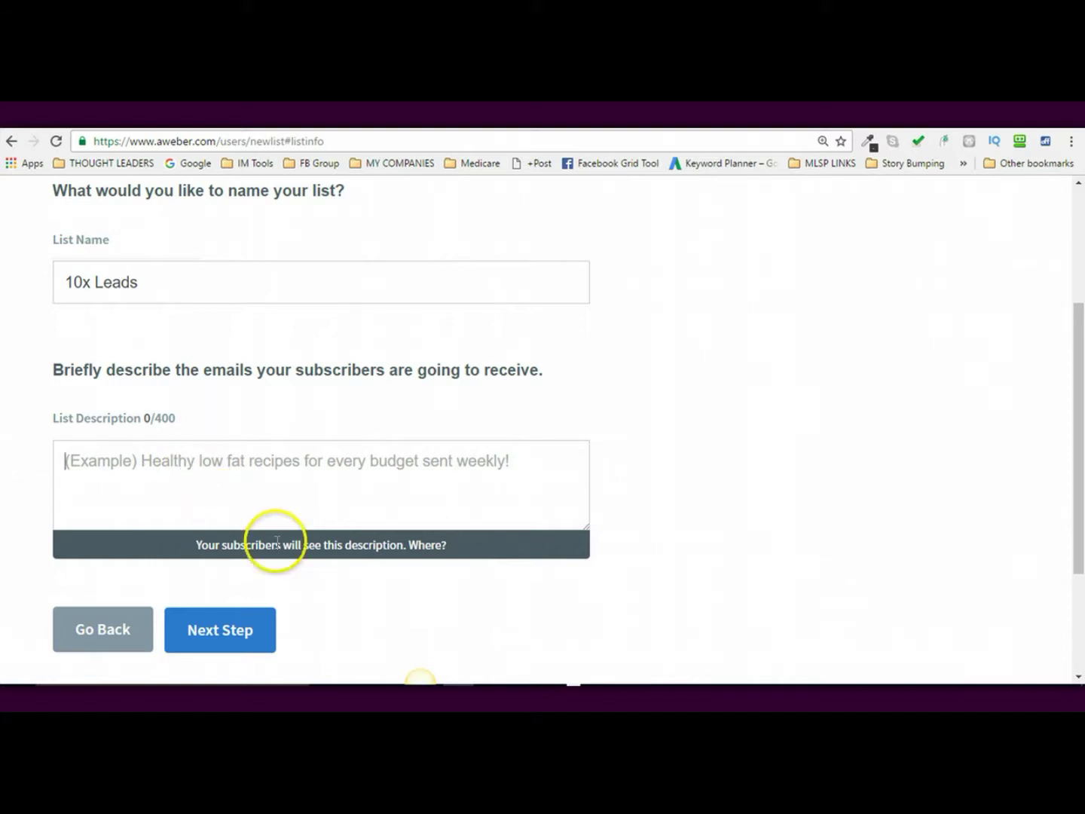
- Check where subscribers see the description, then enter 'My top 10 lead generation training'
left_click(430, 547)
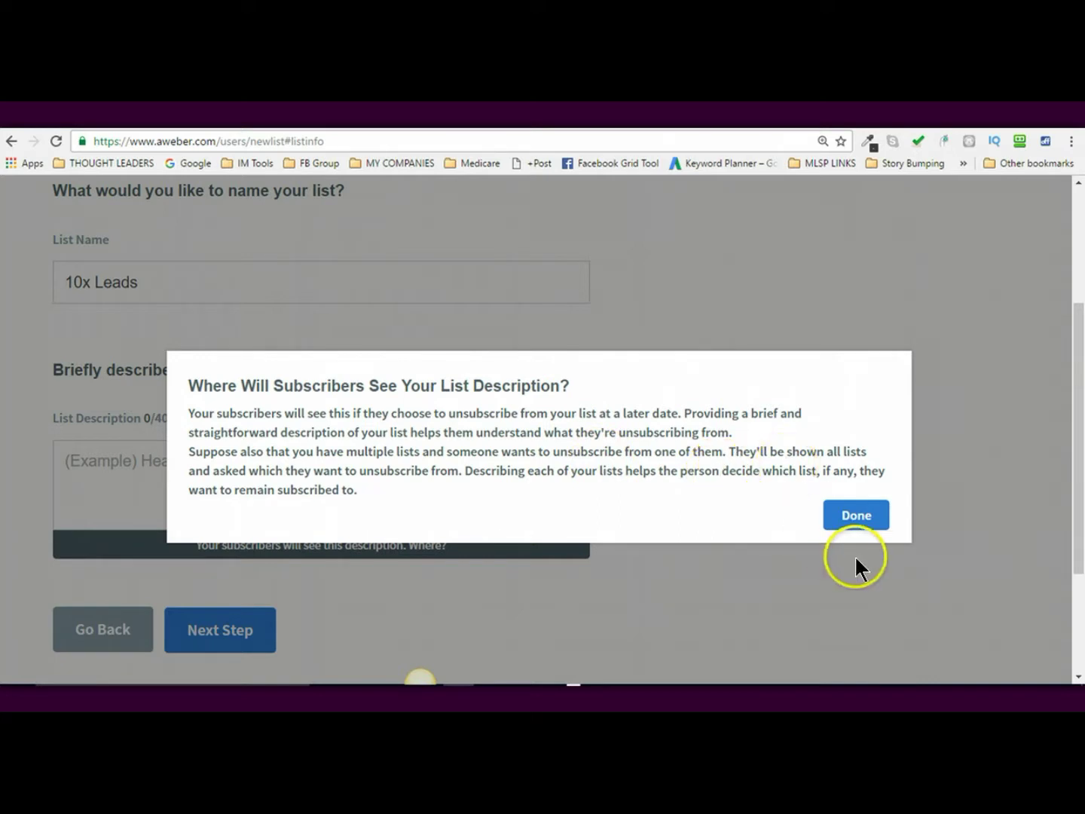
left_click(836, 515)
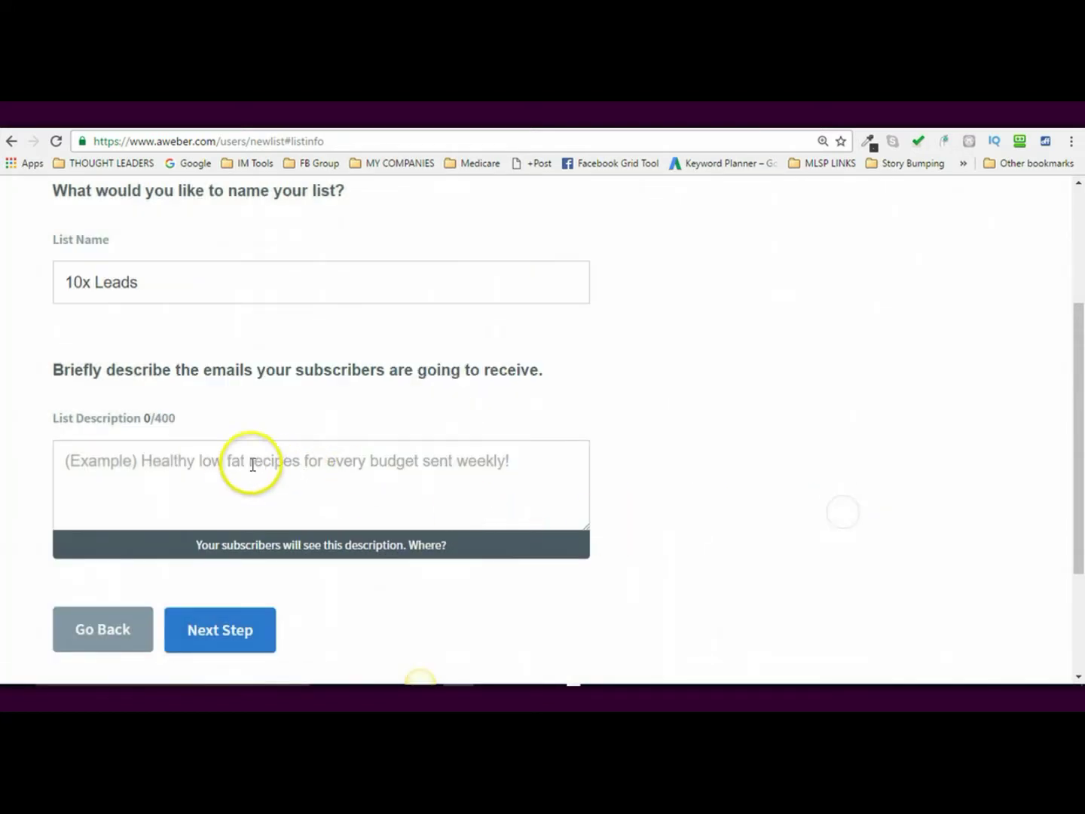
left_click(220, 462)
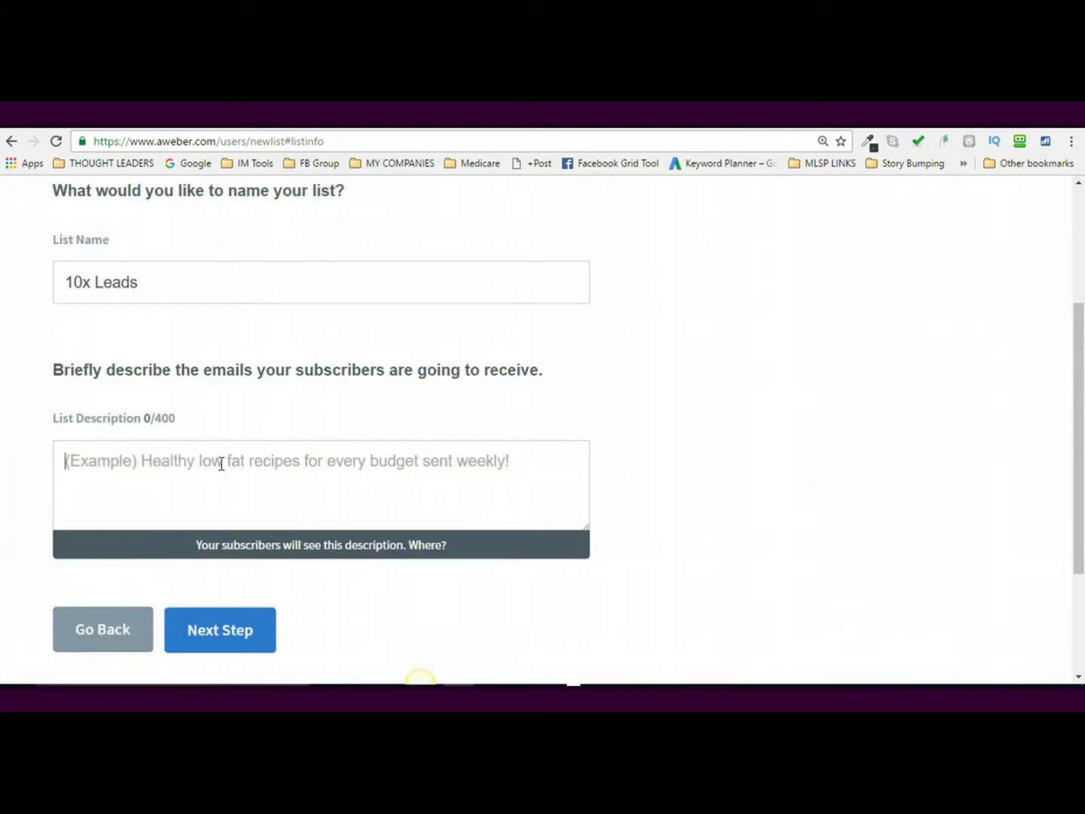
type("My ")
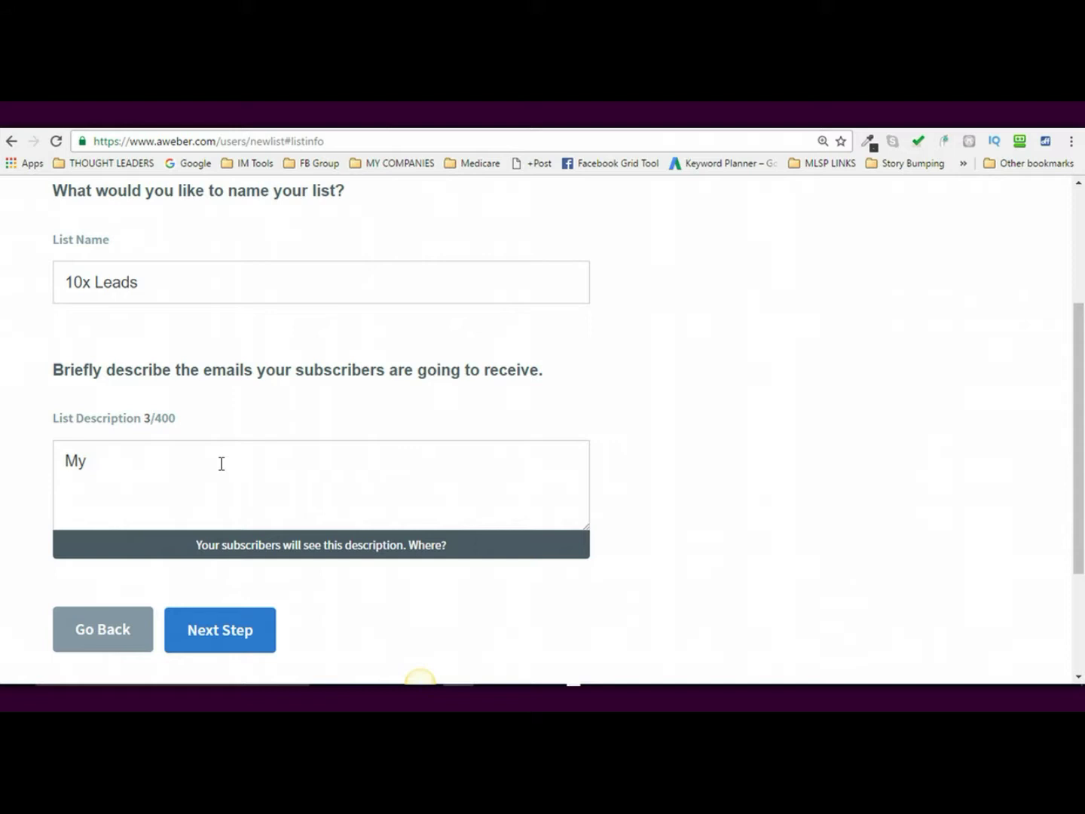
type("top 10 leads gene")
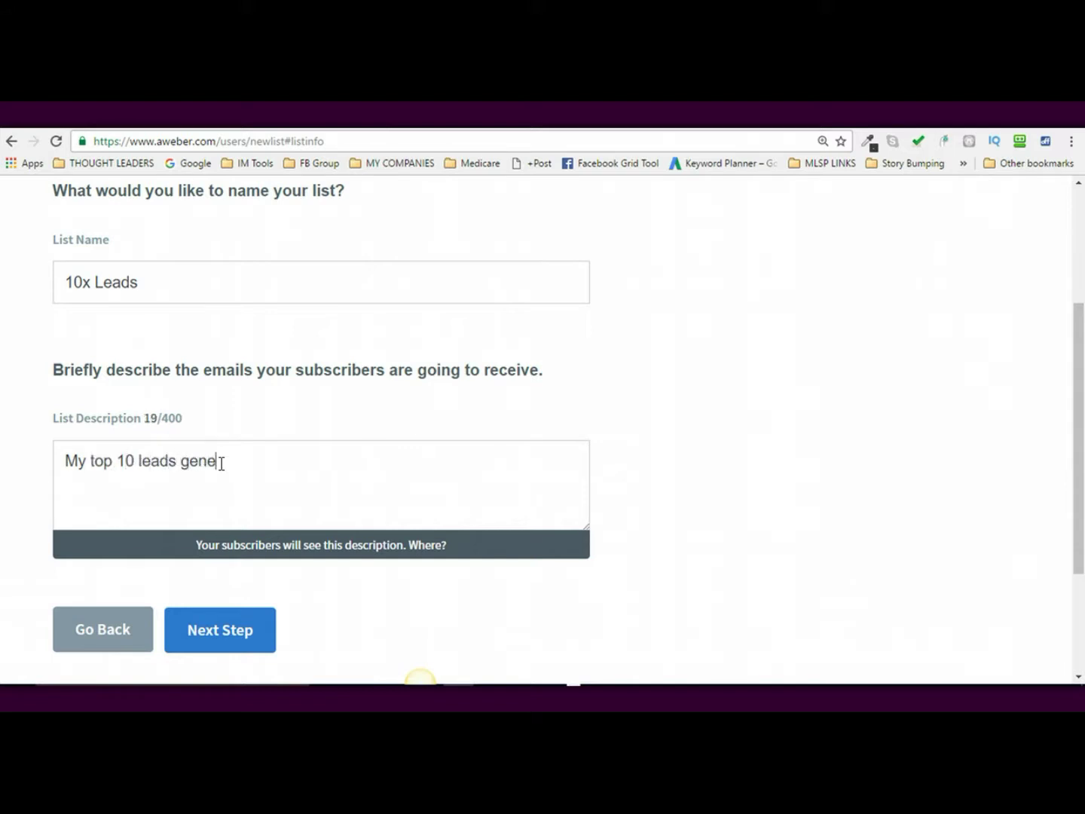
key("BackSpace")
key("BackSpace")
key("BackSpace")
key("BackSpace")
key("BackSpace")
key("BackSpace")
type("generation training")
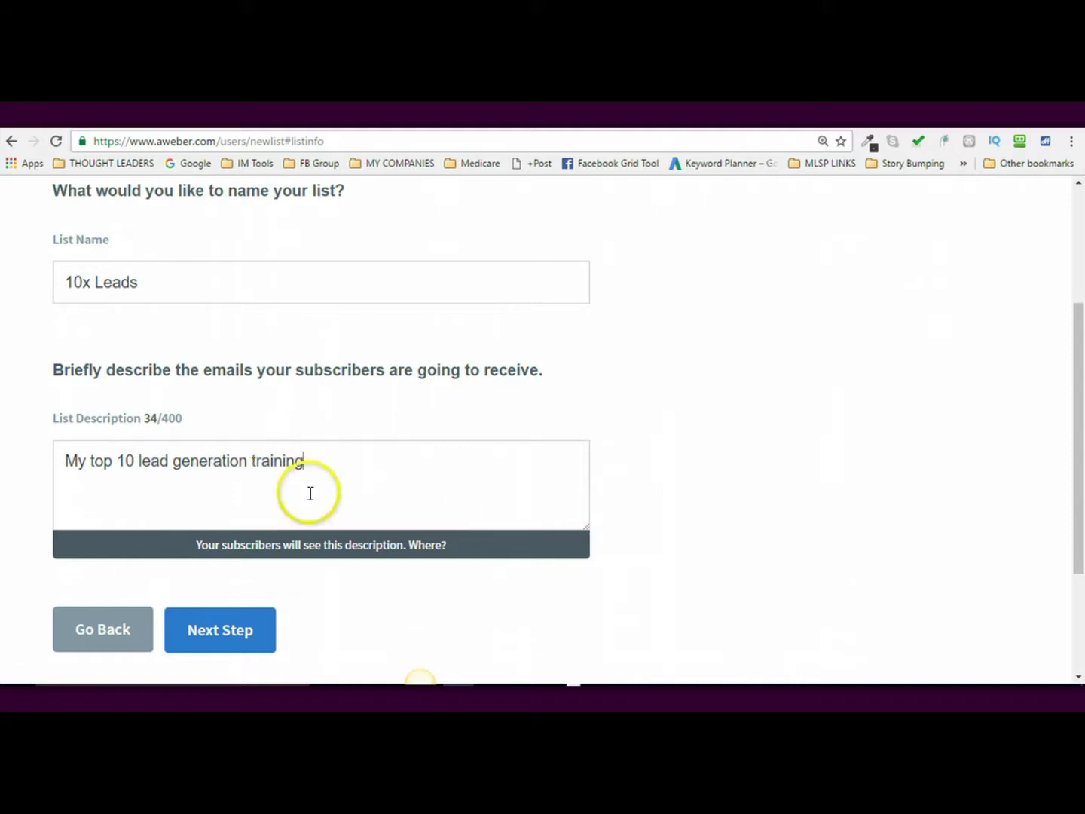
- Approve the confirmation message and create the 10x Leads list
left_click(240, 632)
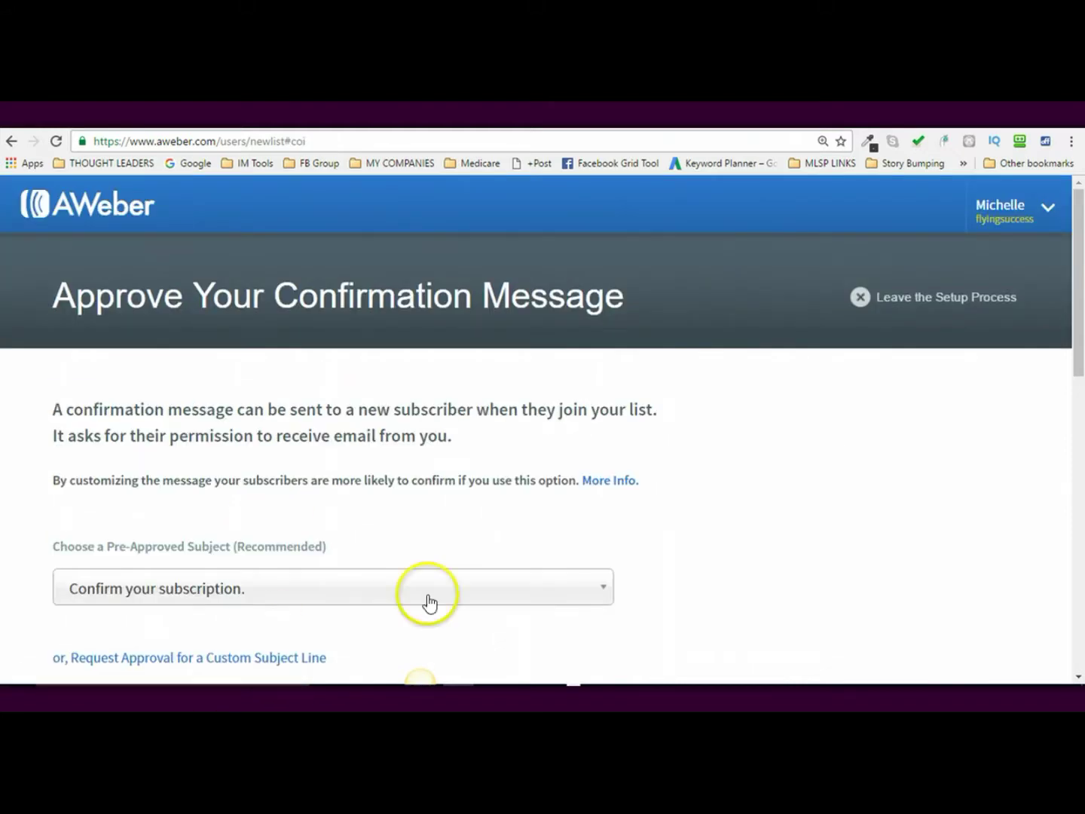
scroll(864, 461, "down", 6)
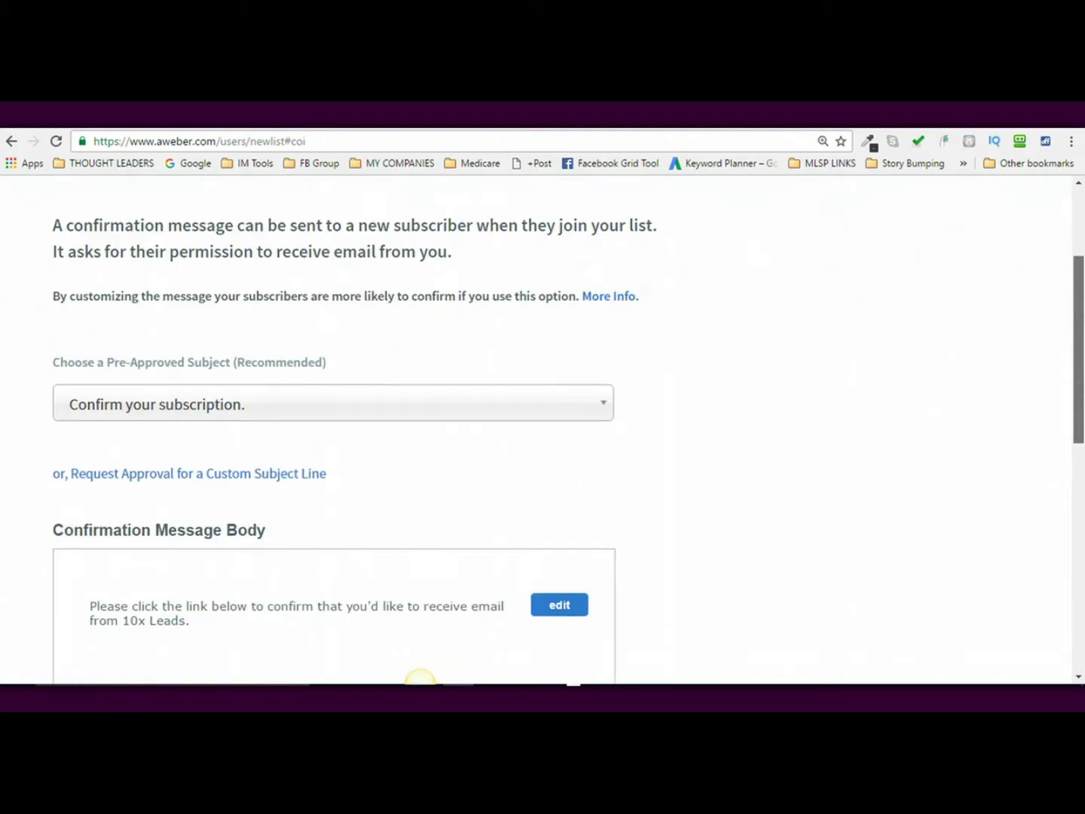
scroll(616, 512, "down", 3)
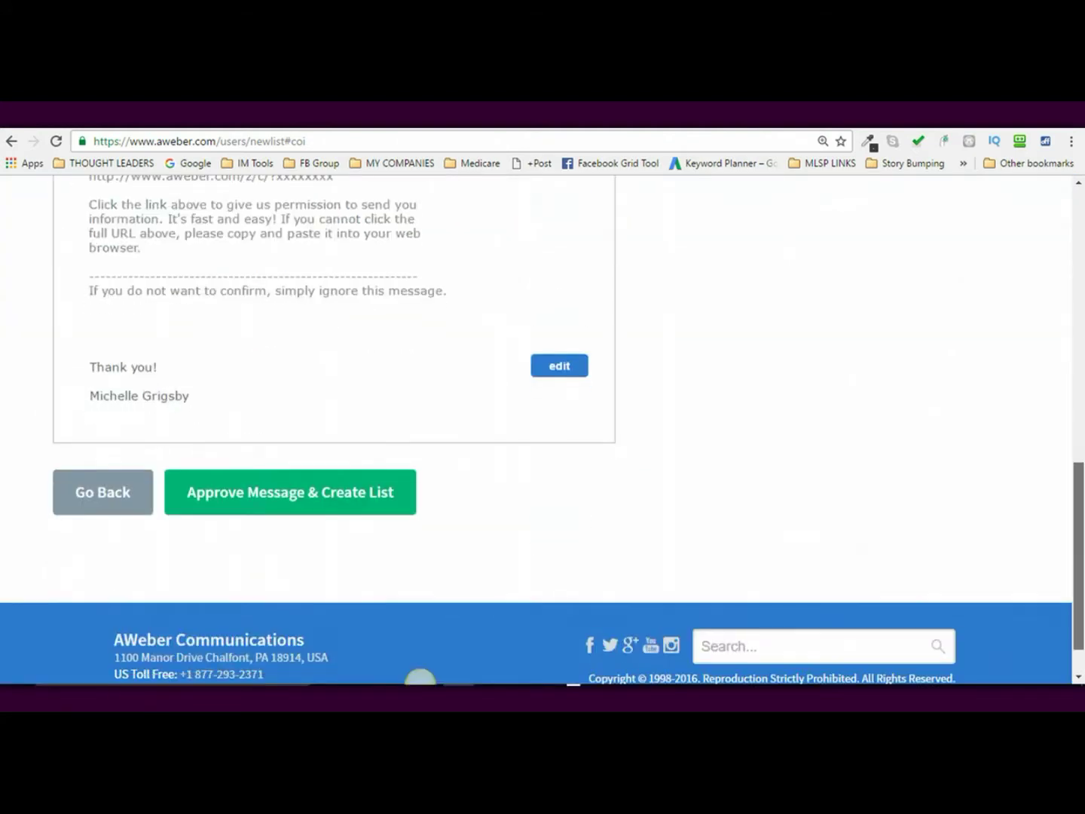
left_click(324, 494)
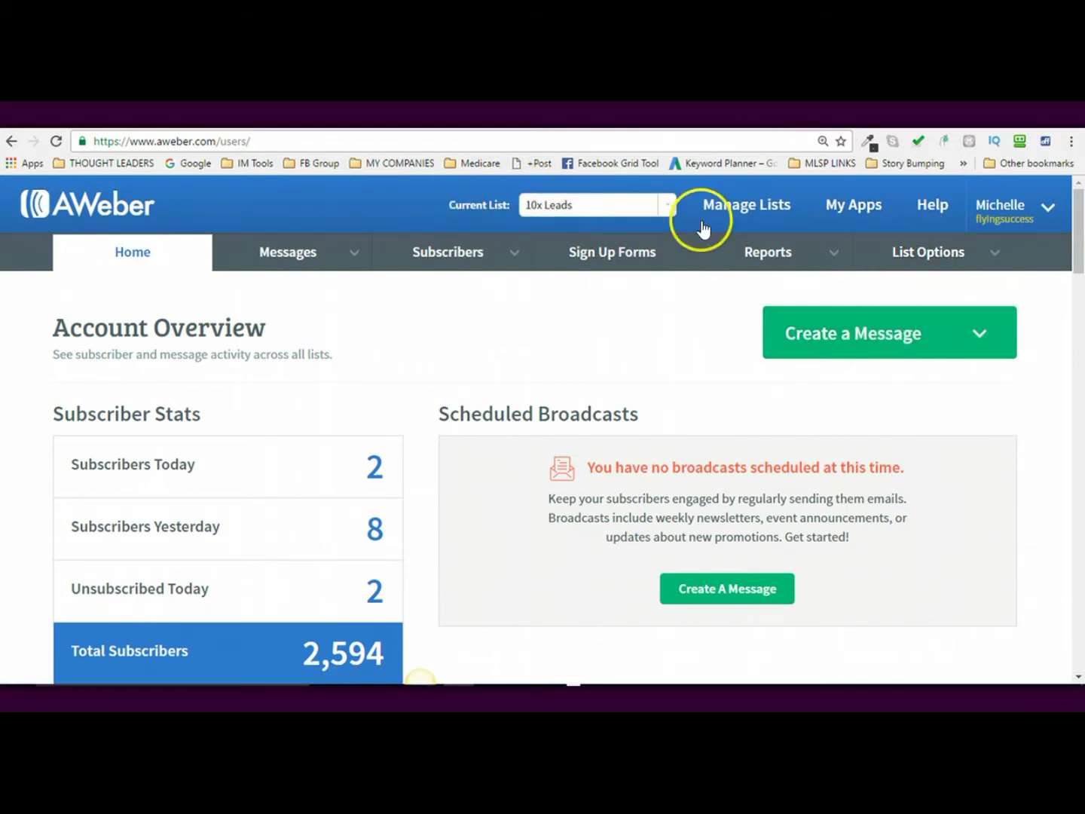
- Open List Settings for 10x Leads and scroll down to Notifications
mouse_move(906, 262)
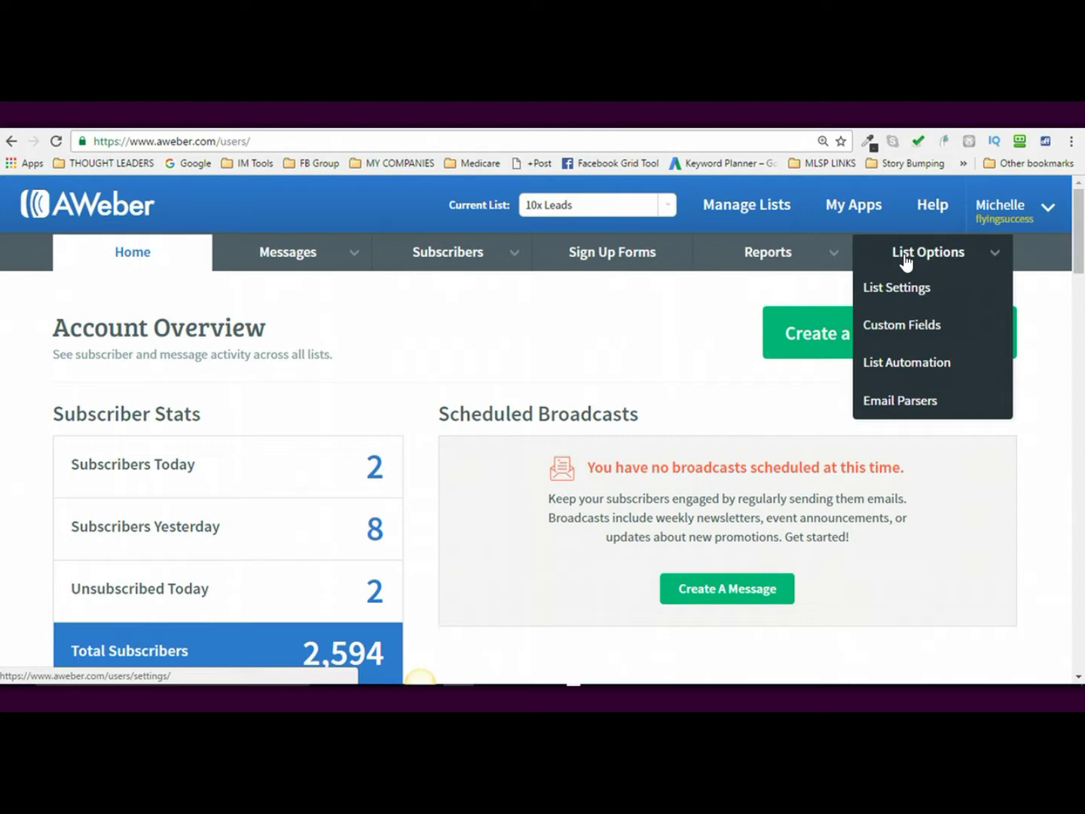
left_click(896, 287)
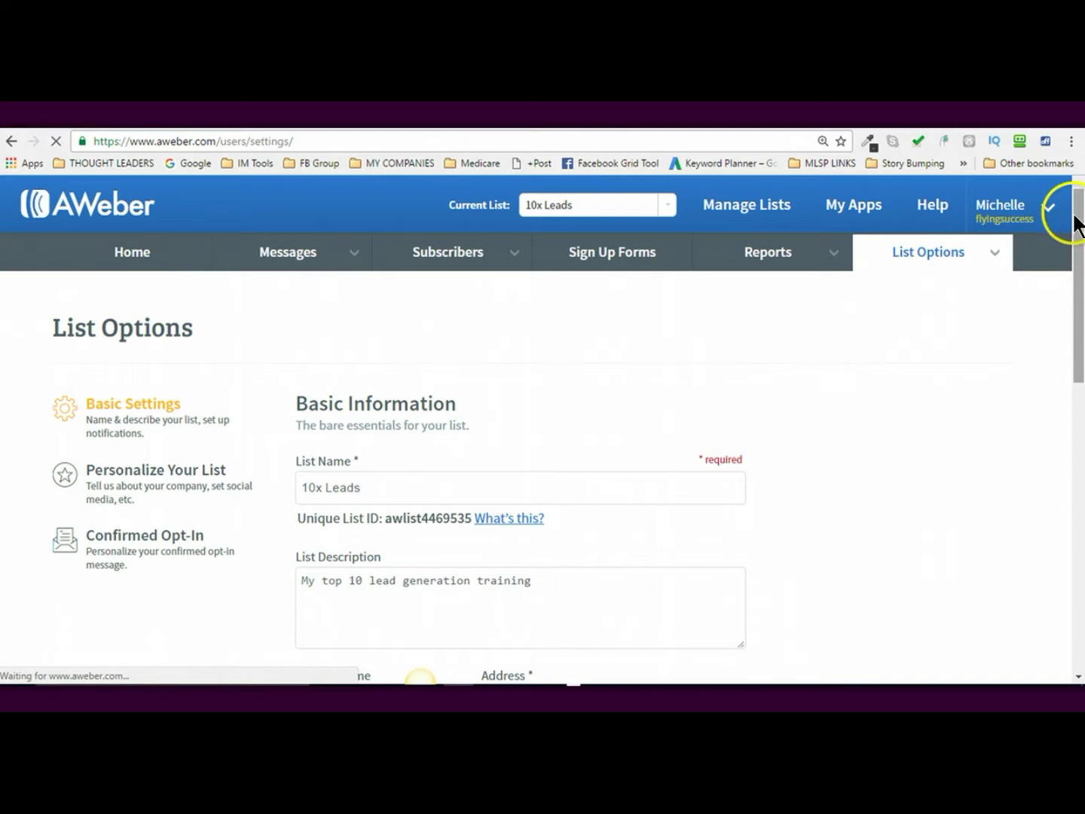
scroll(1074, 223, "down", 3)
scroll(419, 675, "down", 3)
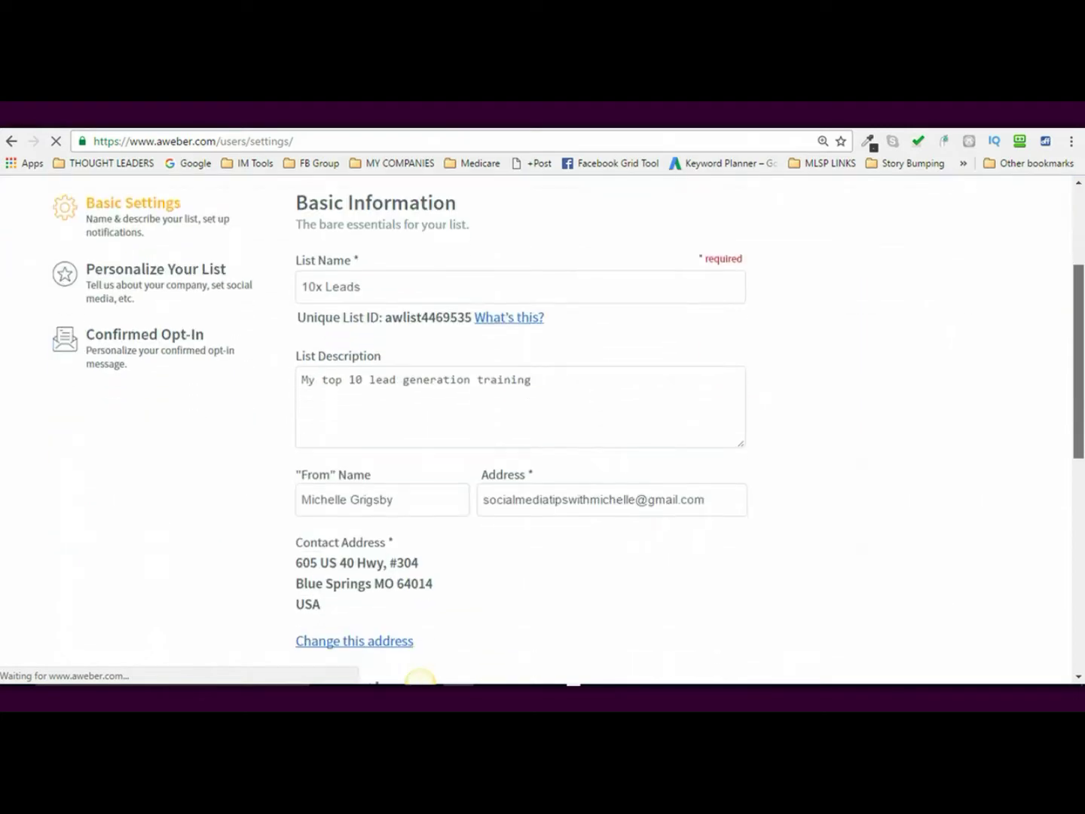
scroll(420, 677, "down", 5)
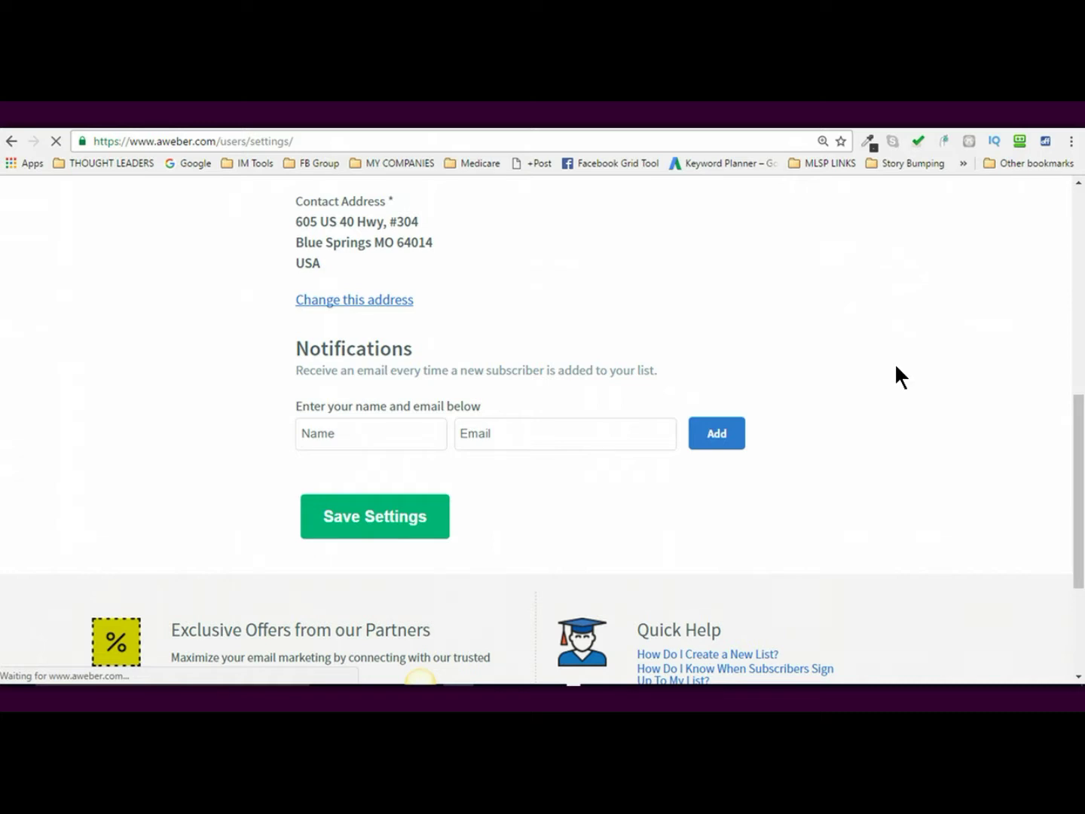
- Add the owner's name and e-mail as a new-subscriber notification recipient and save the settings
left_click(345, 436)
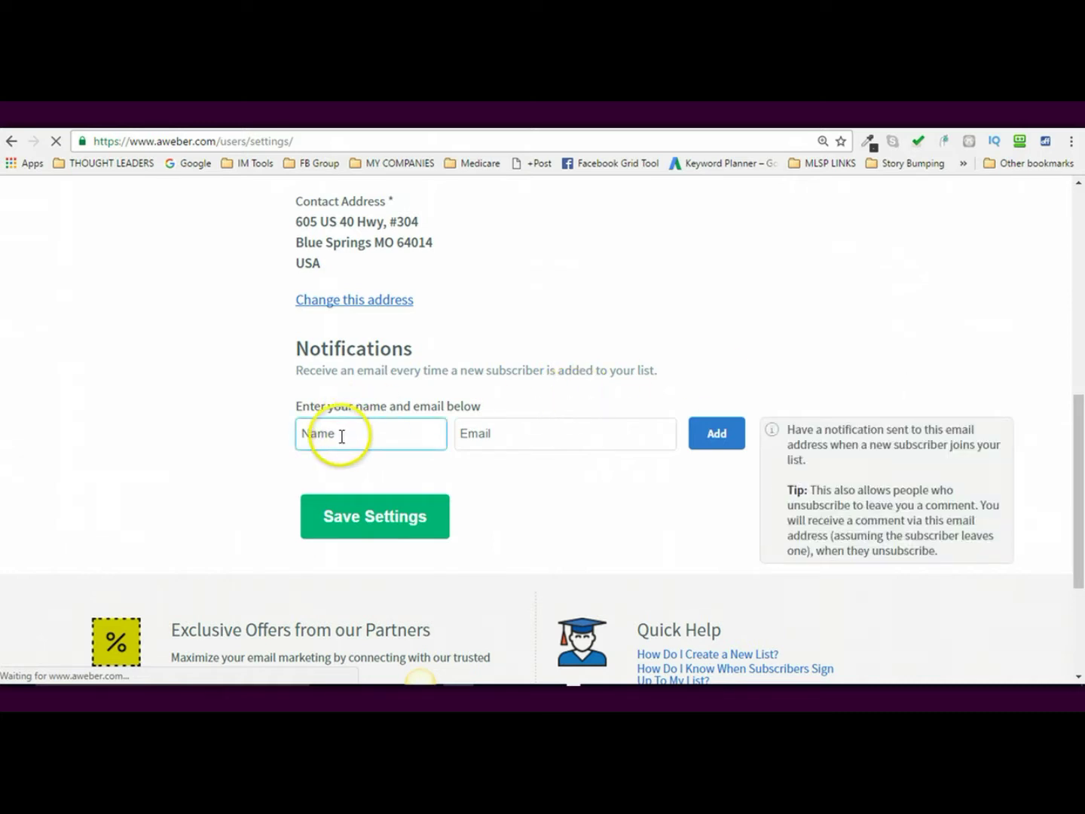
left_click(342, 435)
type("Michelle")
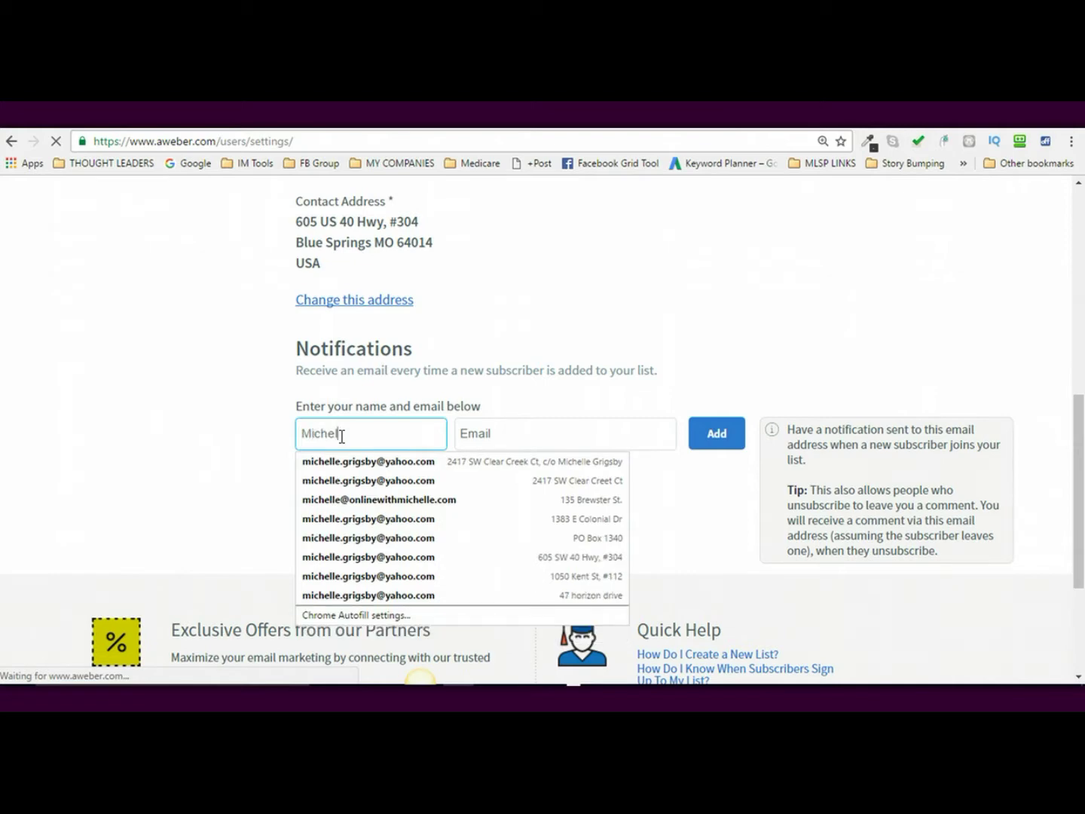
key("Tab")
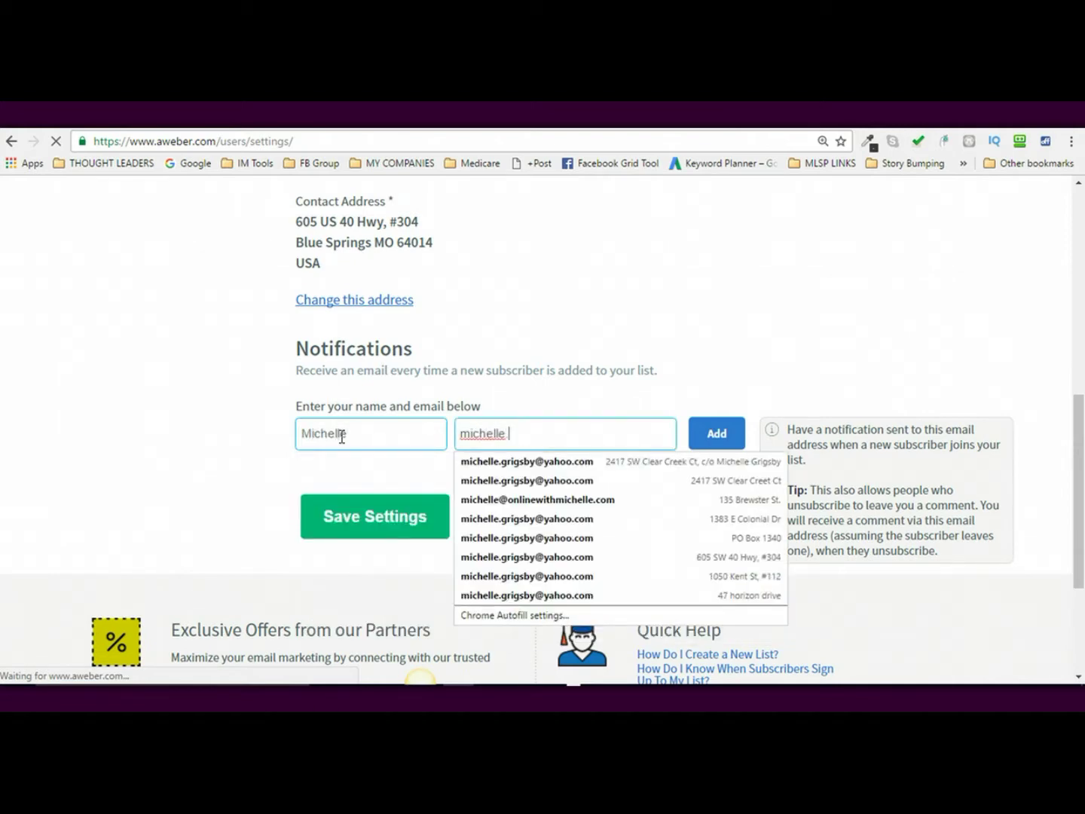
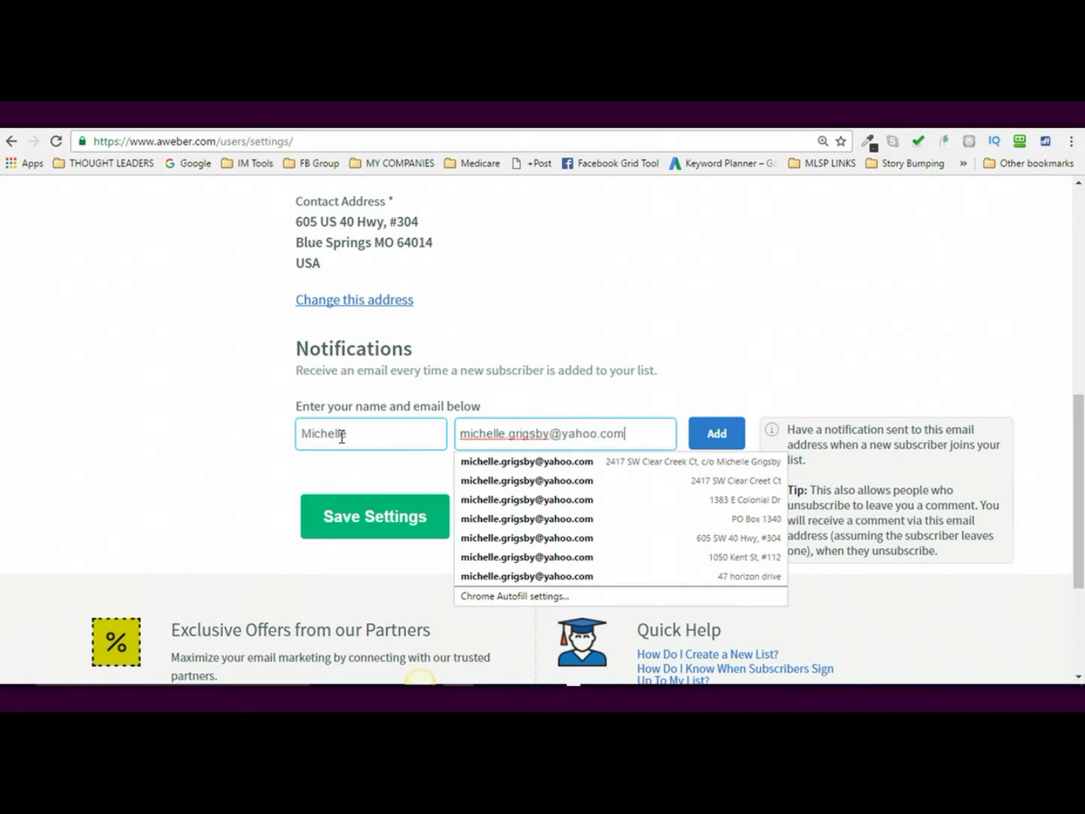
left_click(747, 363)
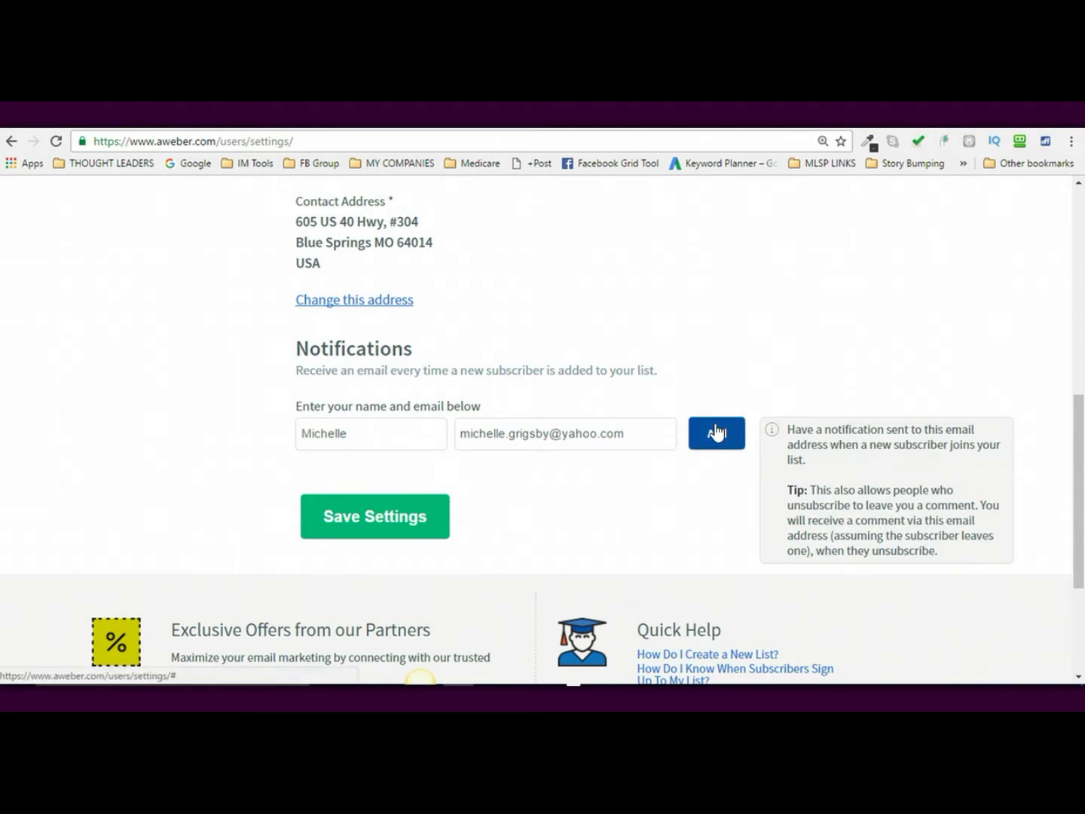
left_click(716, 434)
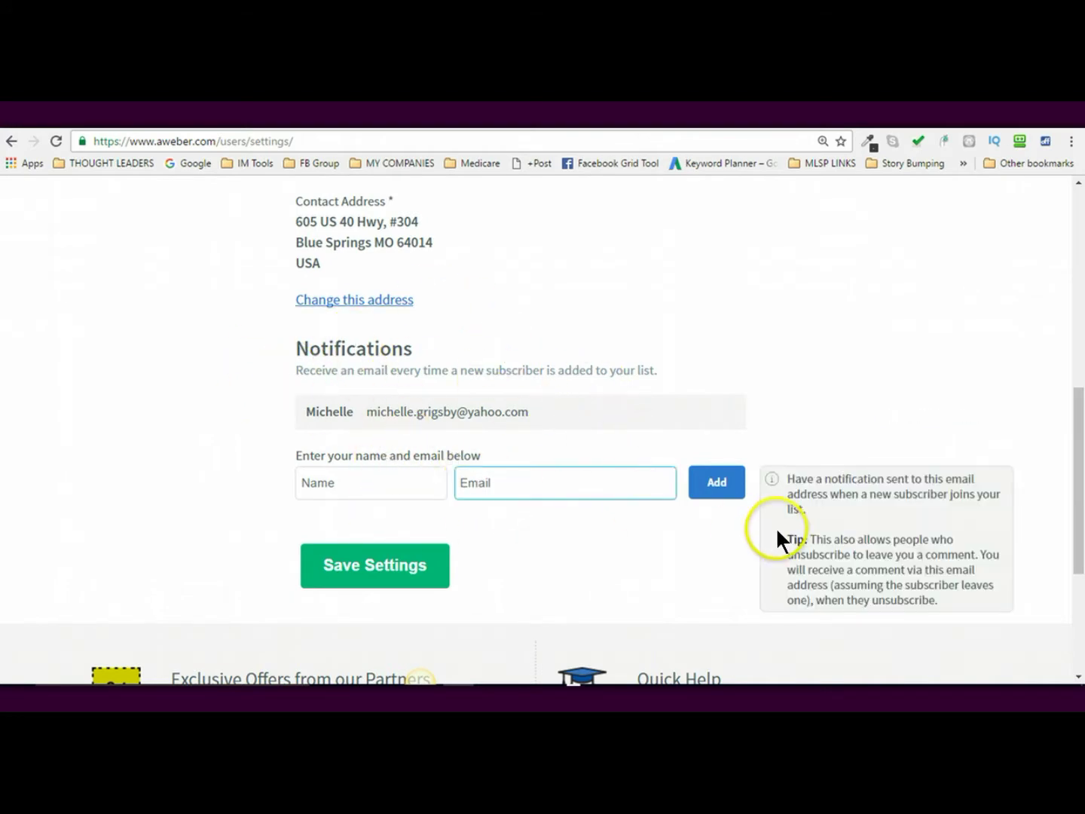
scroll(630, 532, "down", 1)
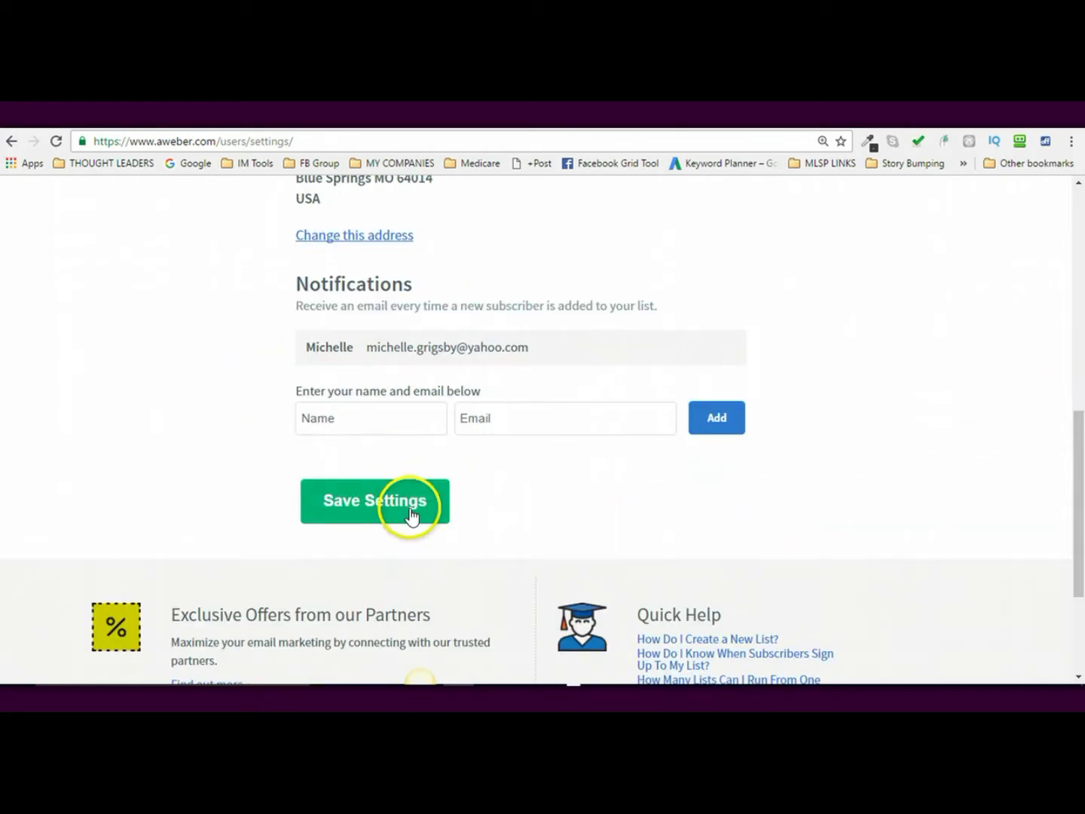
left_click(411, 514)
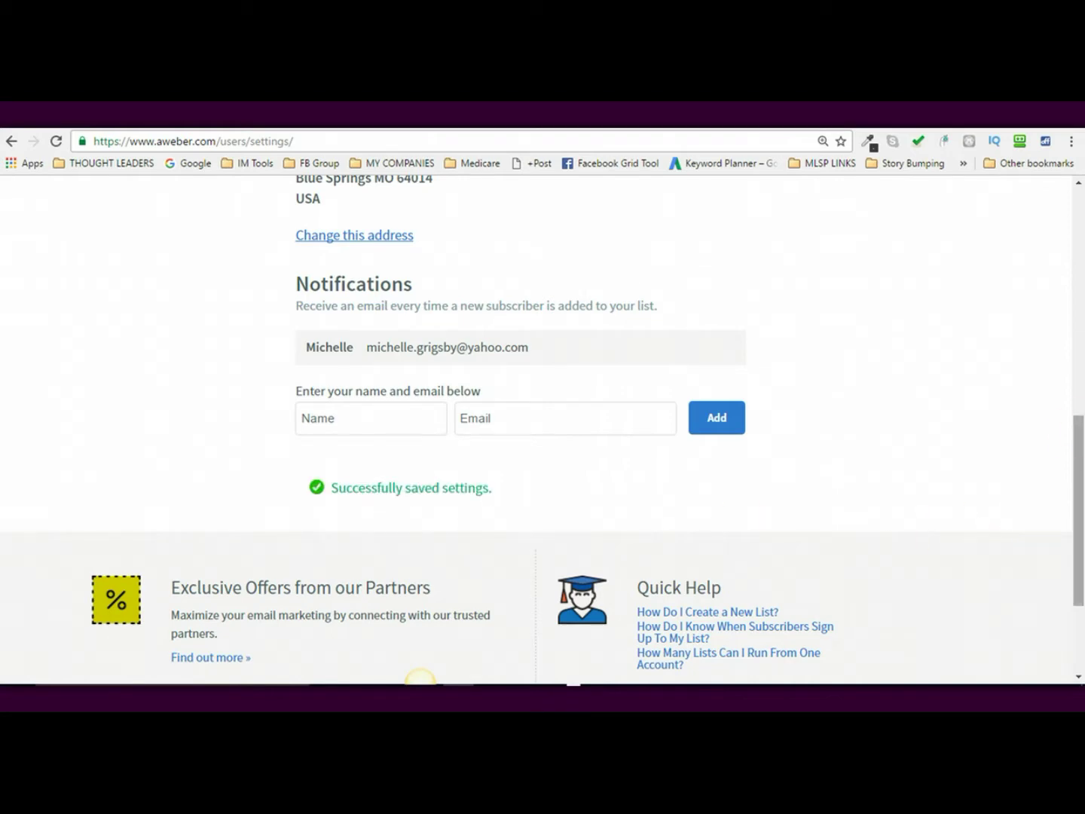
- Upload 2016-10-11_00_10_24.gif as the Company Branding logo in Personalize Your List
left_click_drag(1078, 452, 1074, 213)
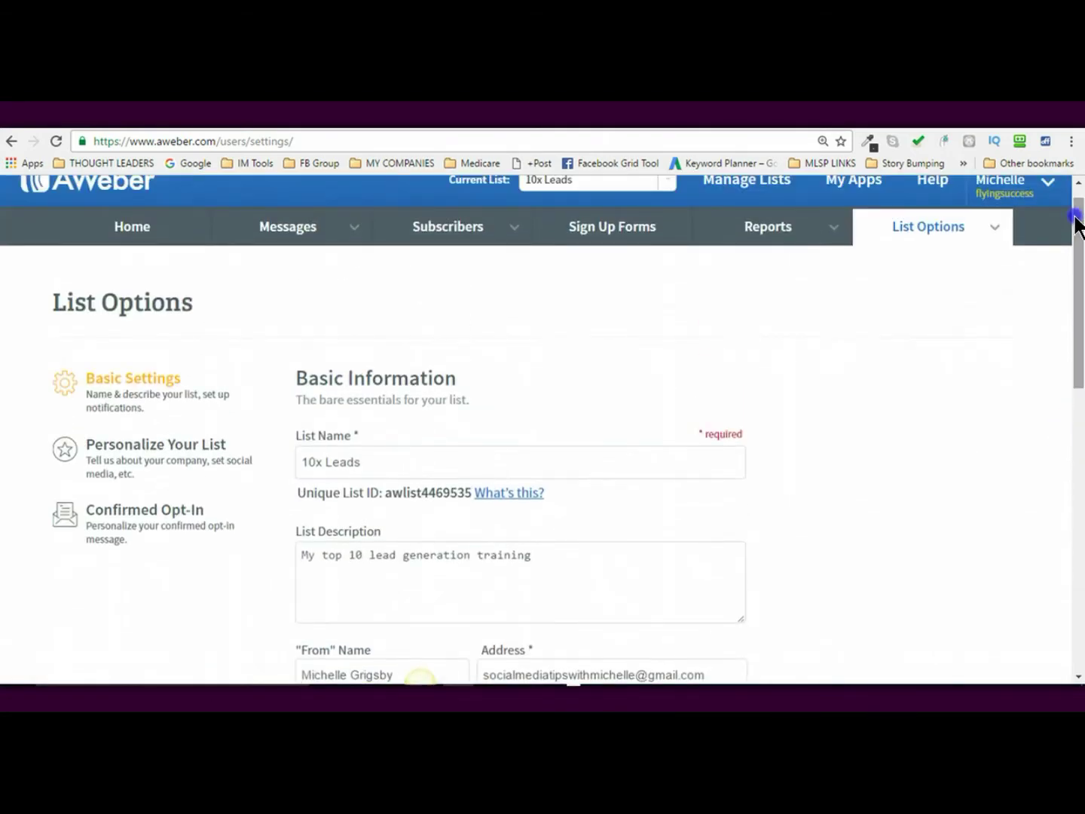
left_click(124, 464)
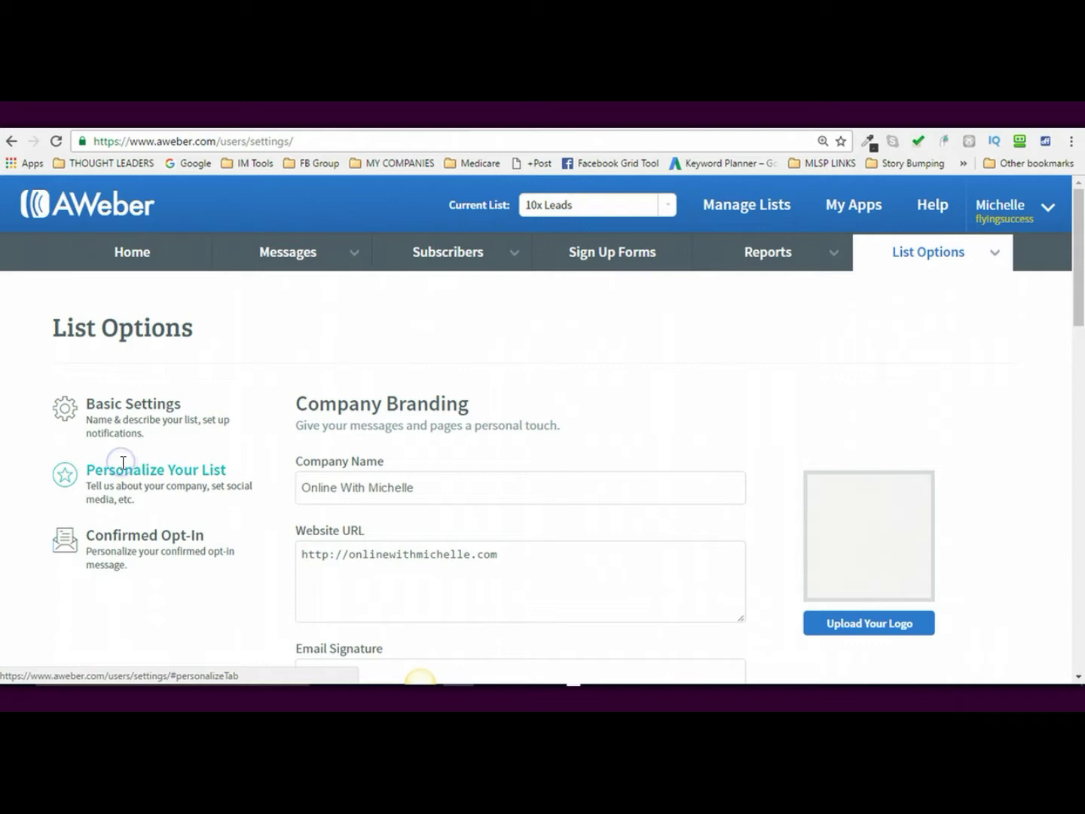
scroll(1066, 242, "down", 1)
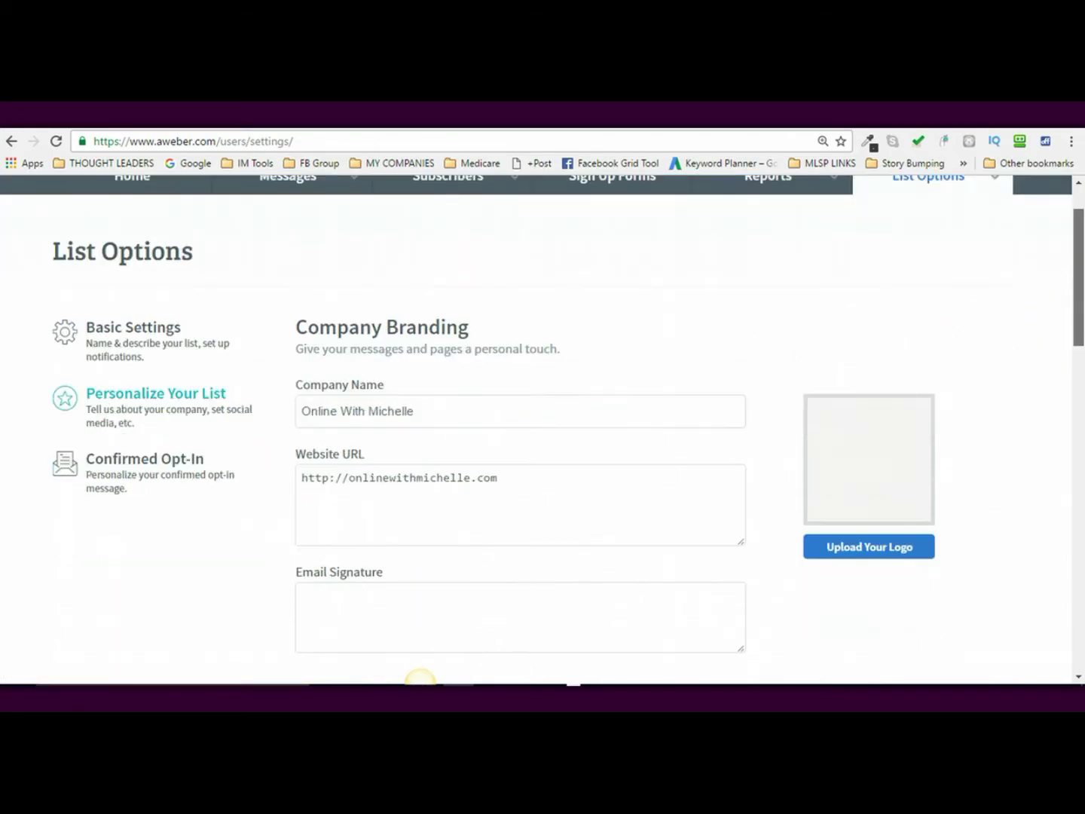
scroll(420, 682, "down", 2)
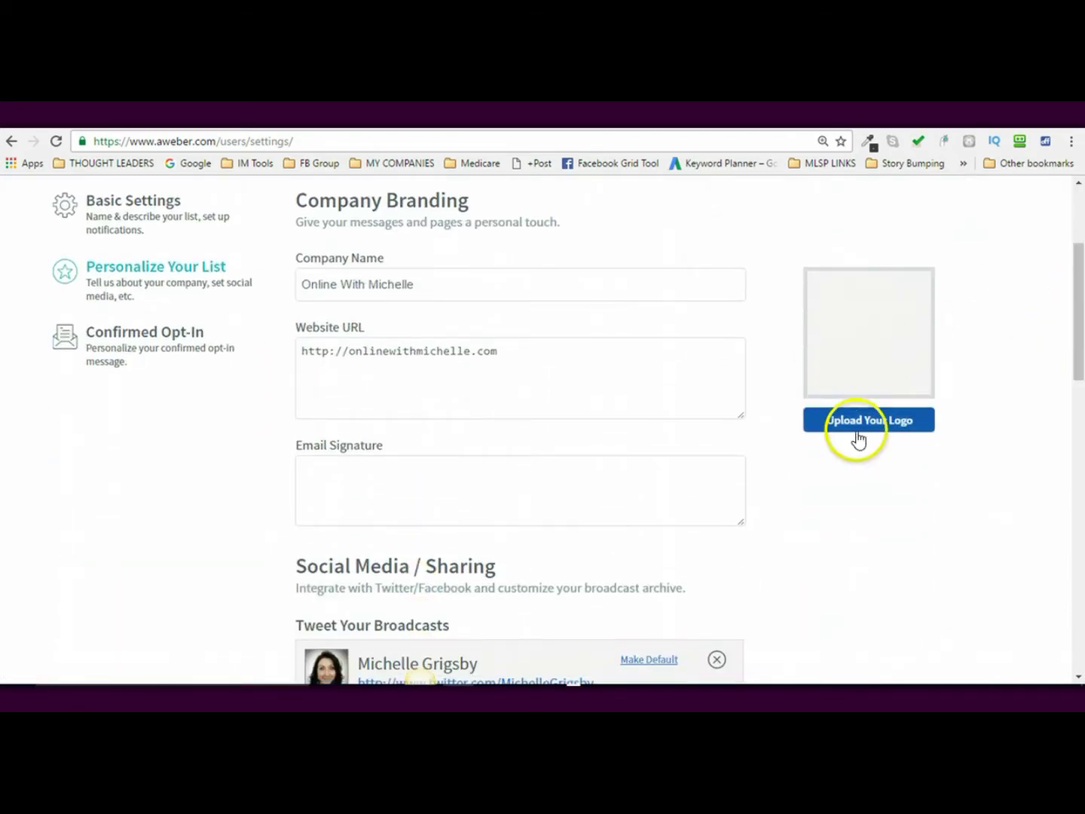
left_click(875, 428)
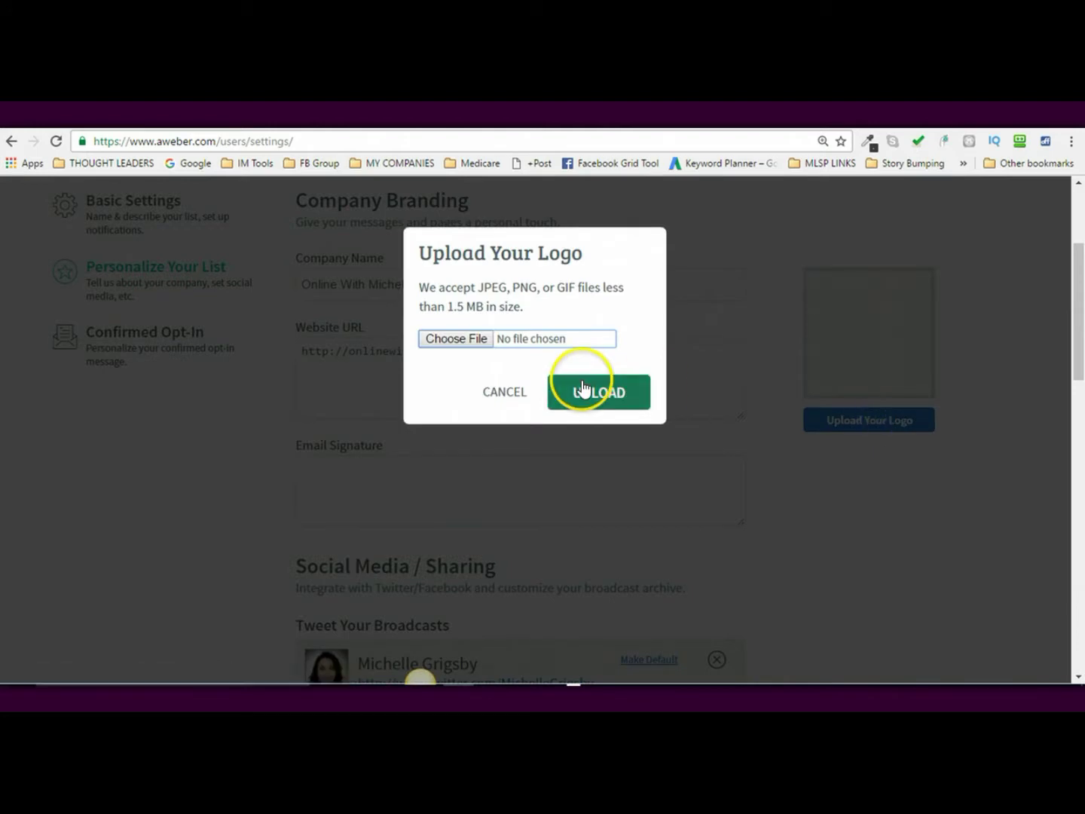
left_click(478, 339)
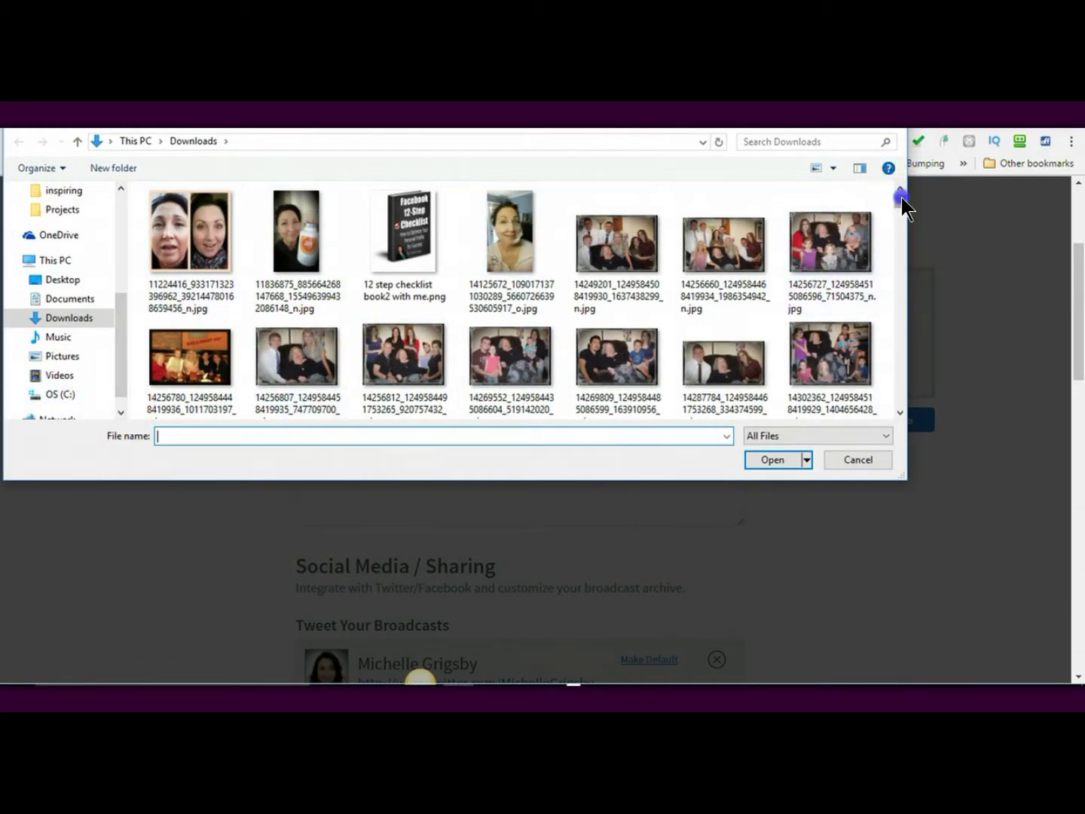
scroll(901, 197, "down", 2)
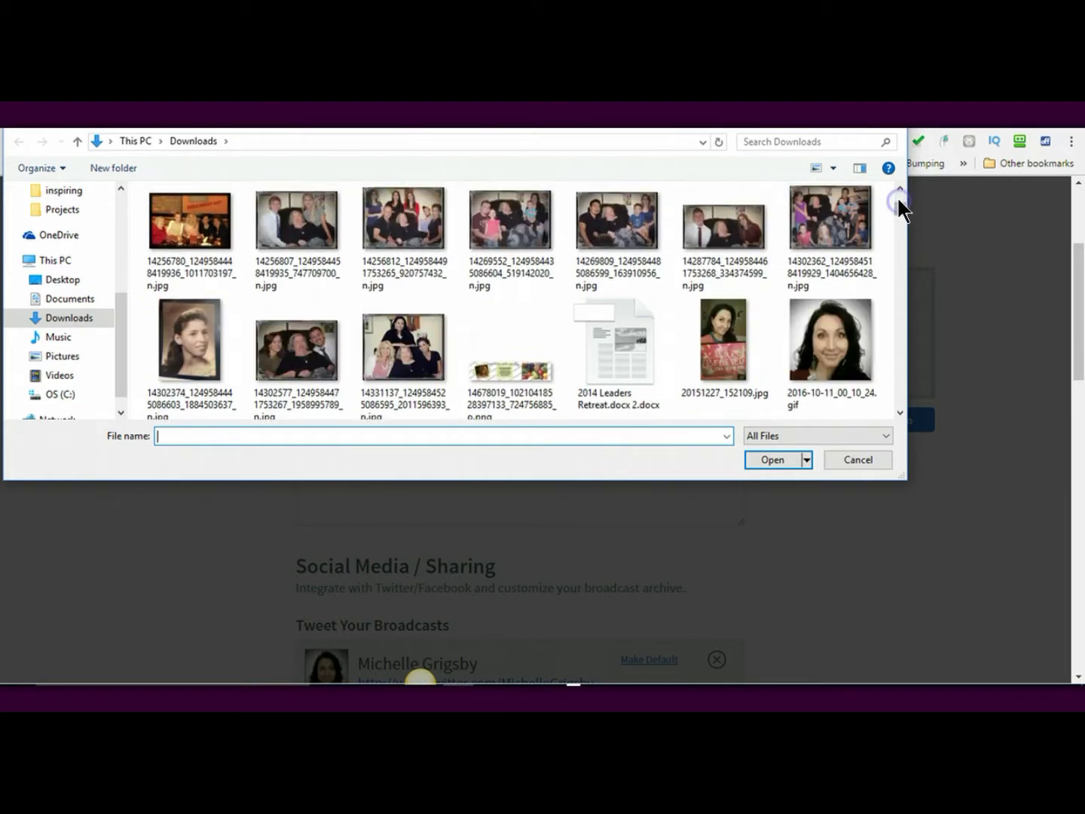
double_click(829, 322)
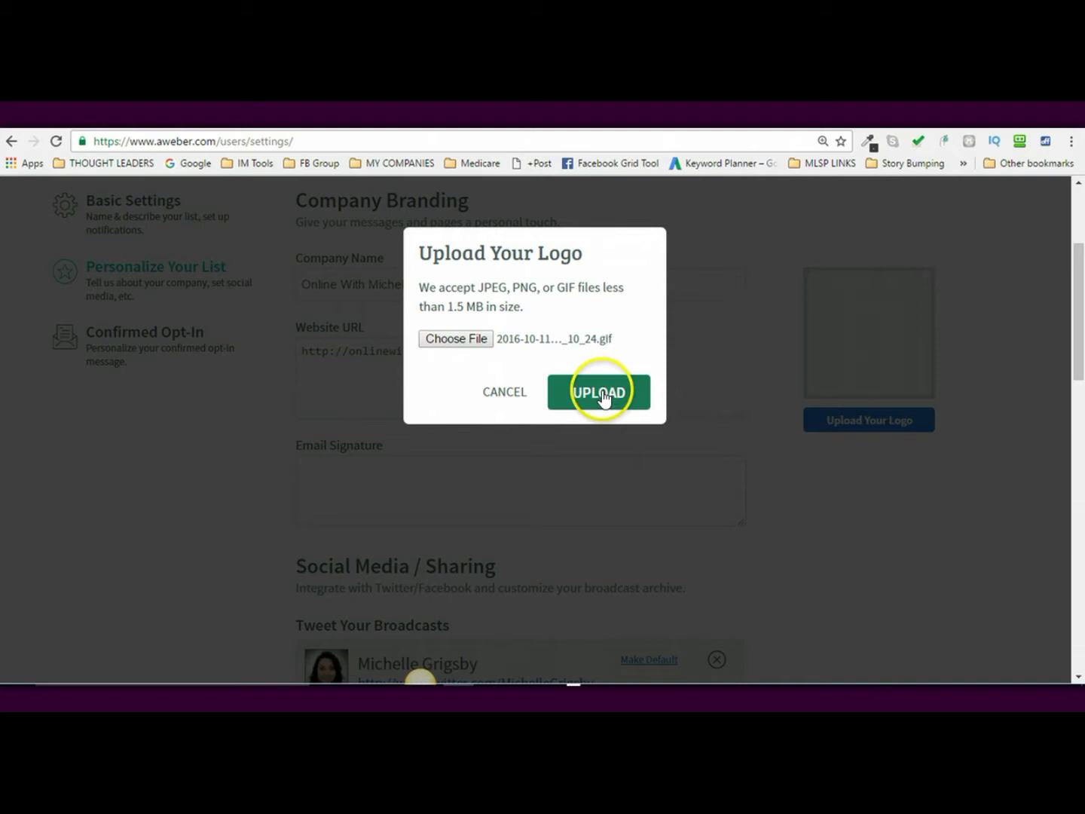
left_click(600, 391)
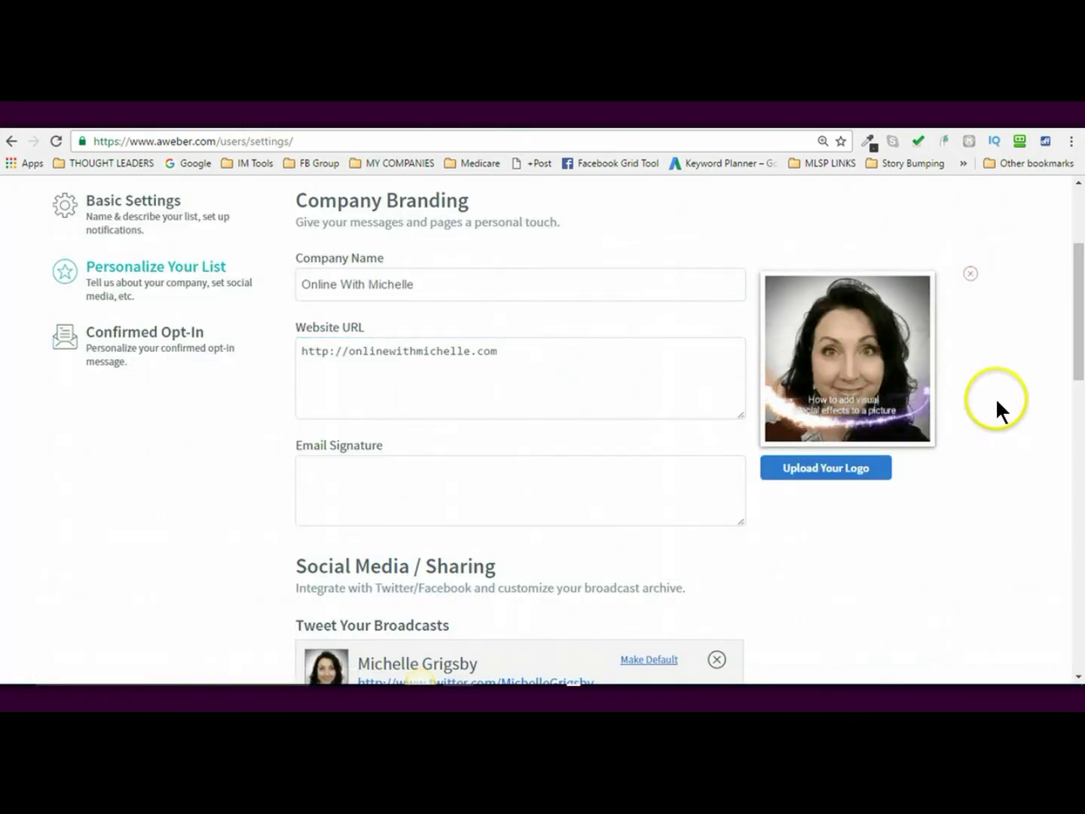
- Save the Personalize Your List settings with the new logo and return to the top of List Options
scroll(1068, 332, "down", 3)
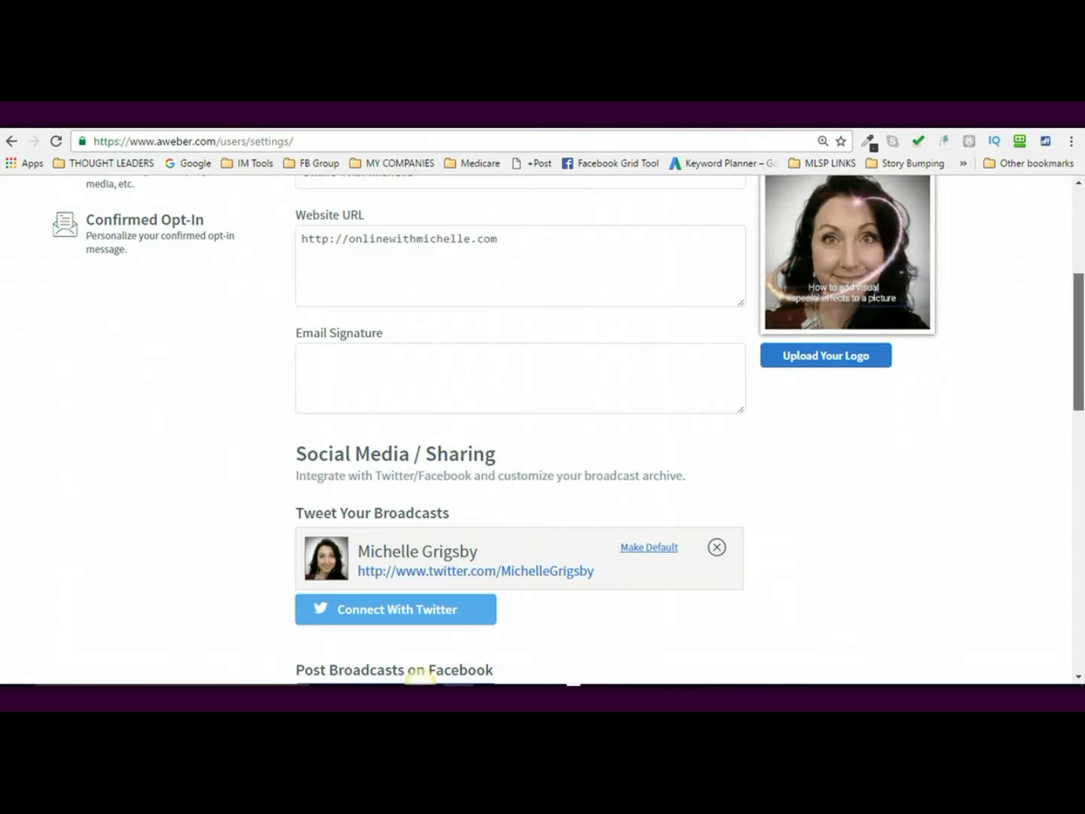
scroll(945, 379, "up", 2)
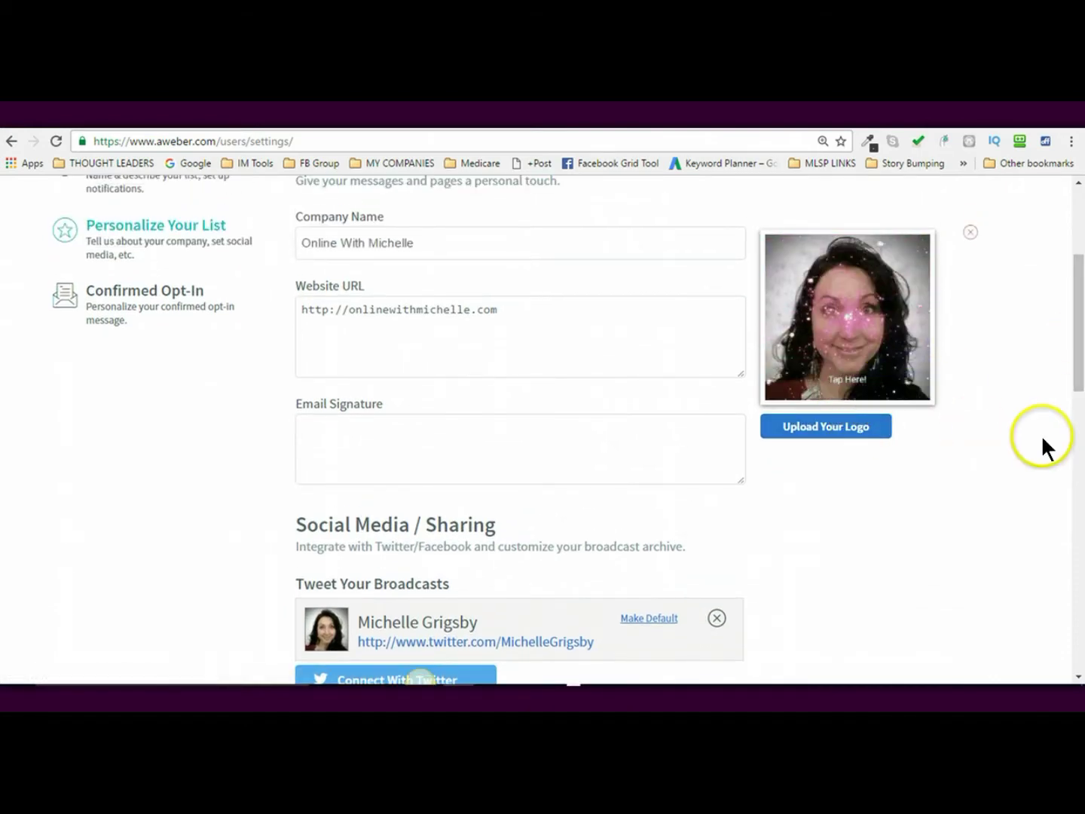
scroll(1067, 315, "down", 3)
scroll(901, 416, "up", 4)
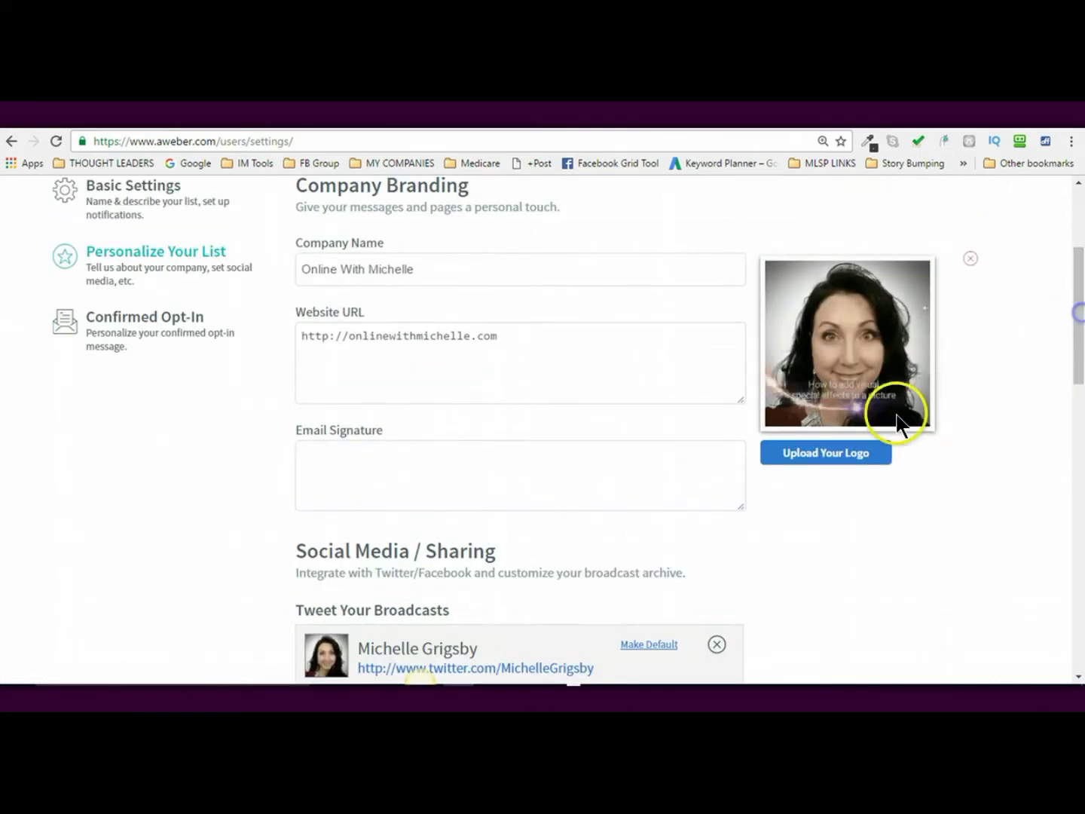
mouse_move(1079, 333)
left_mouse_down()
mouse_move(1081, 363)
mouse_move(1080, 340)
left_mouse_up()
left_click(455, 407)
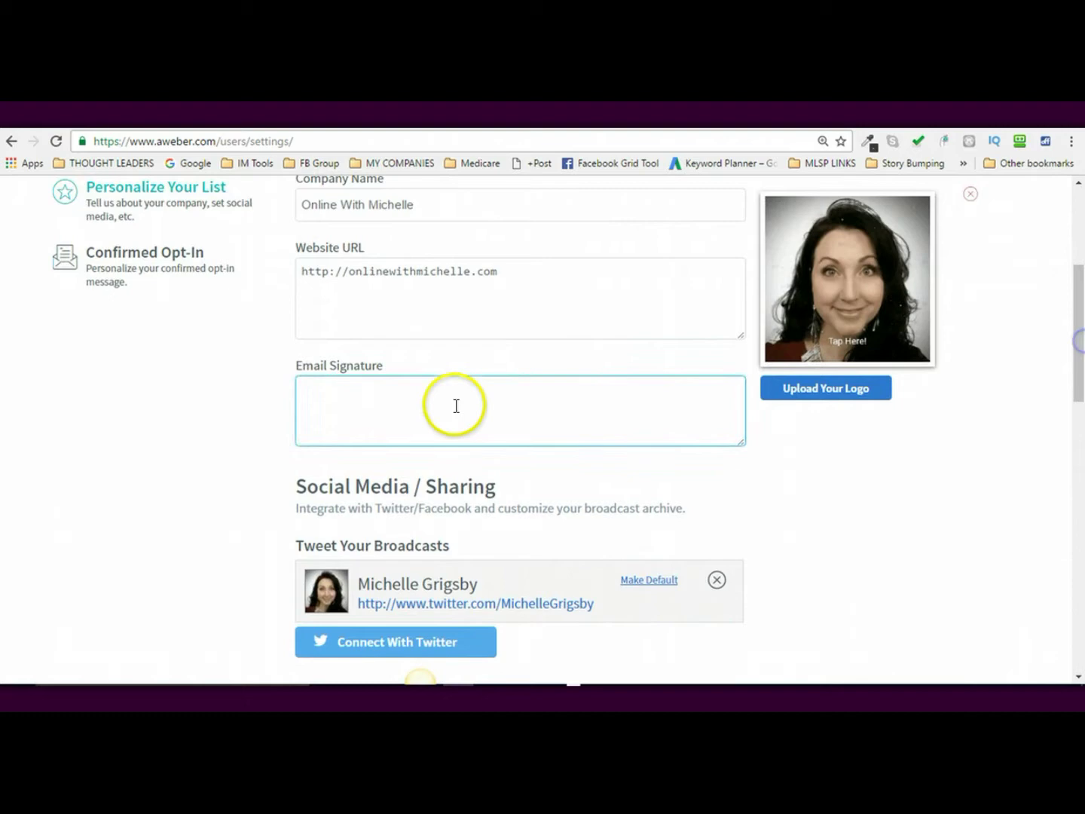
left_click(1029, 399)
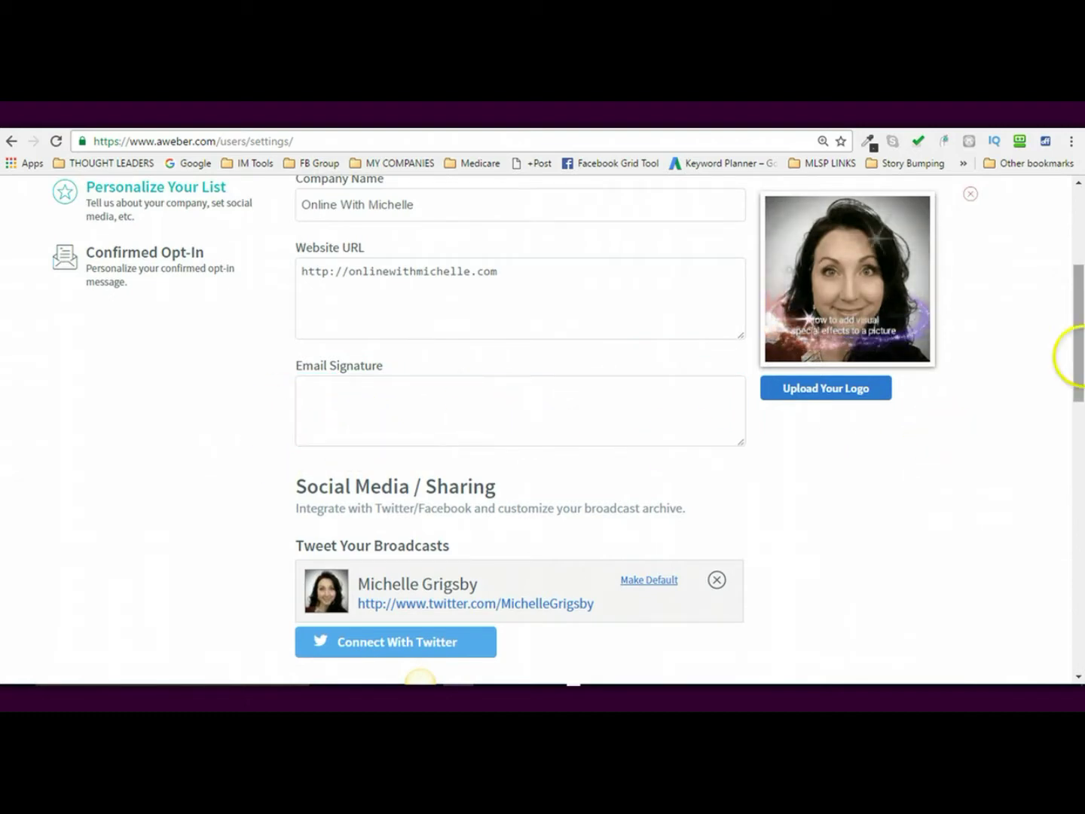
left_click_drag(1079, 359, 1079, 331)
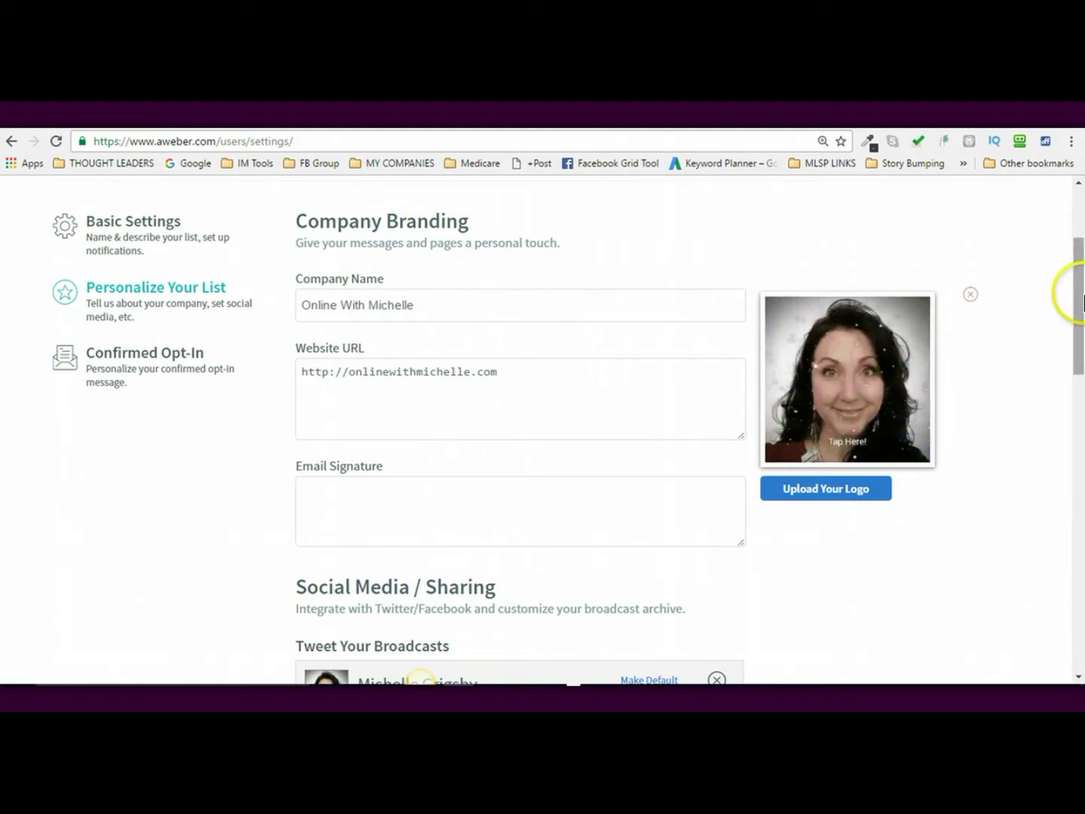
scroll(1067, 293, "down", 5)
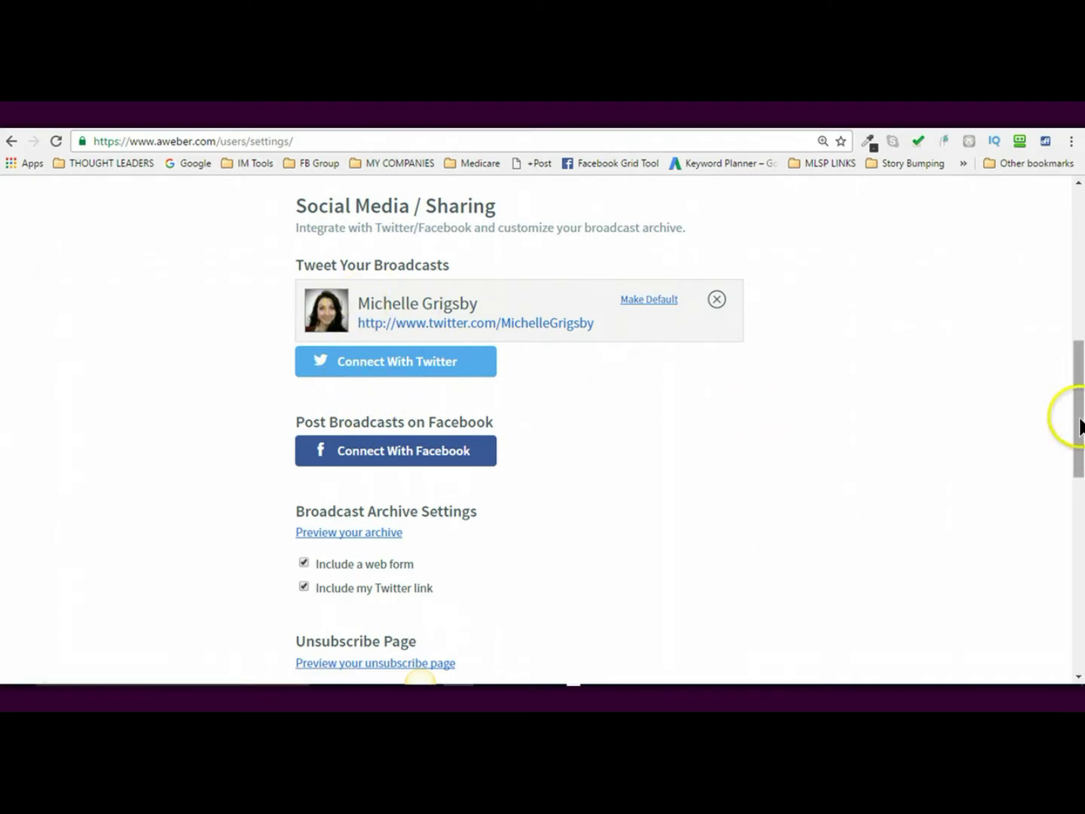
left_click_drag(1079, 425, 1080, 491)
scroll(729, 574, "down", 2)
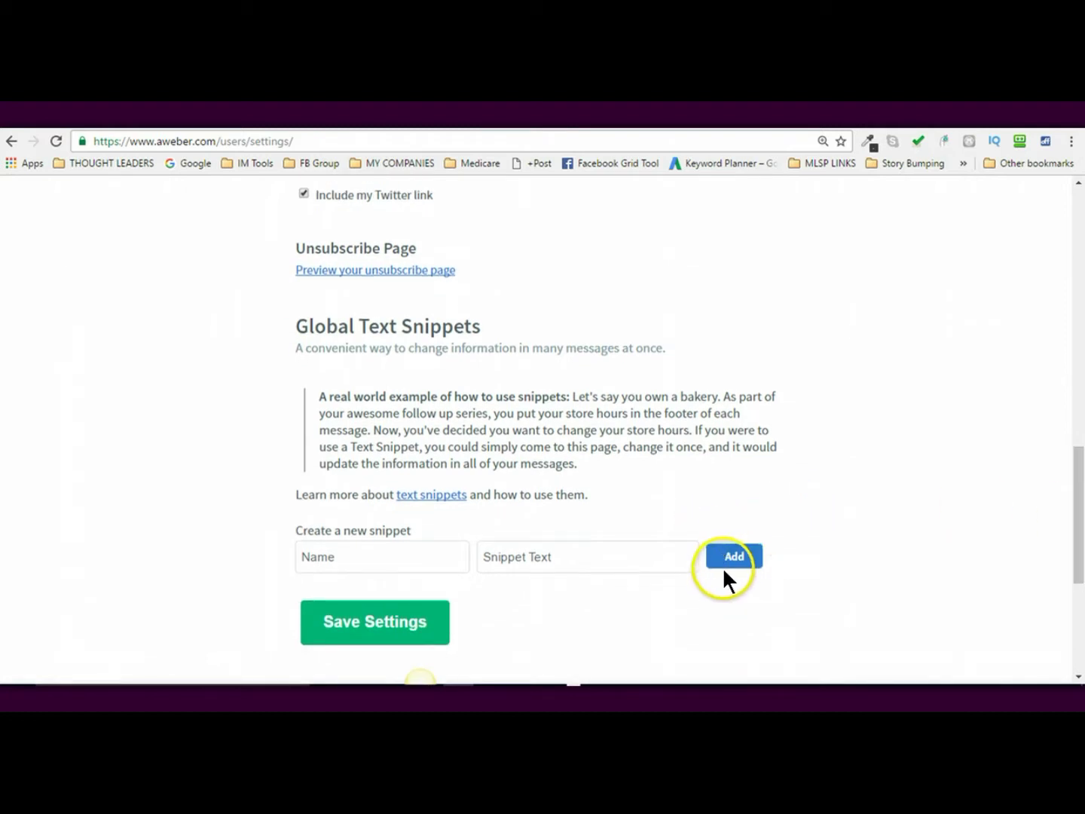
left_click(392, 621)
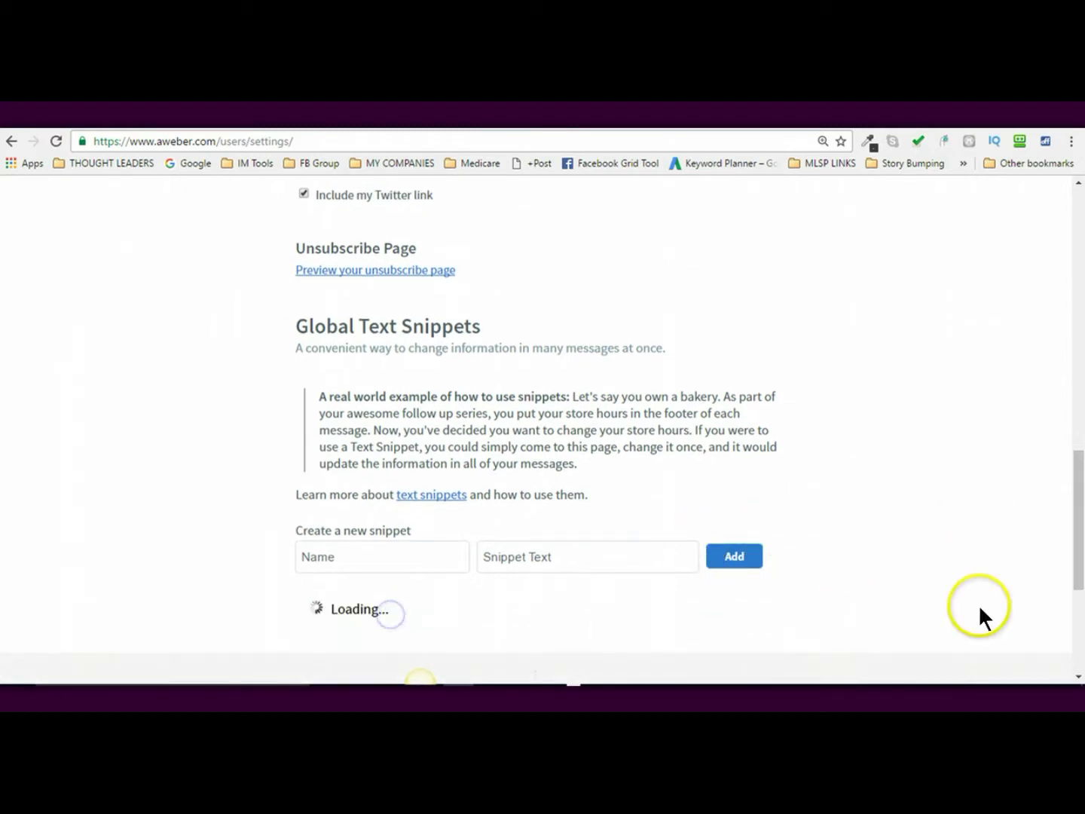
left_click_drag(1082, 482, 1076, 239)
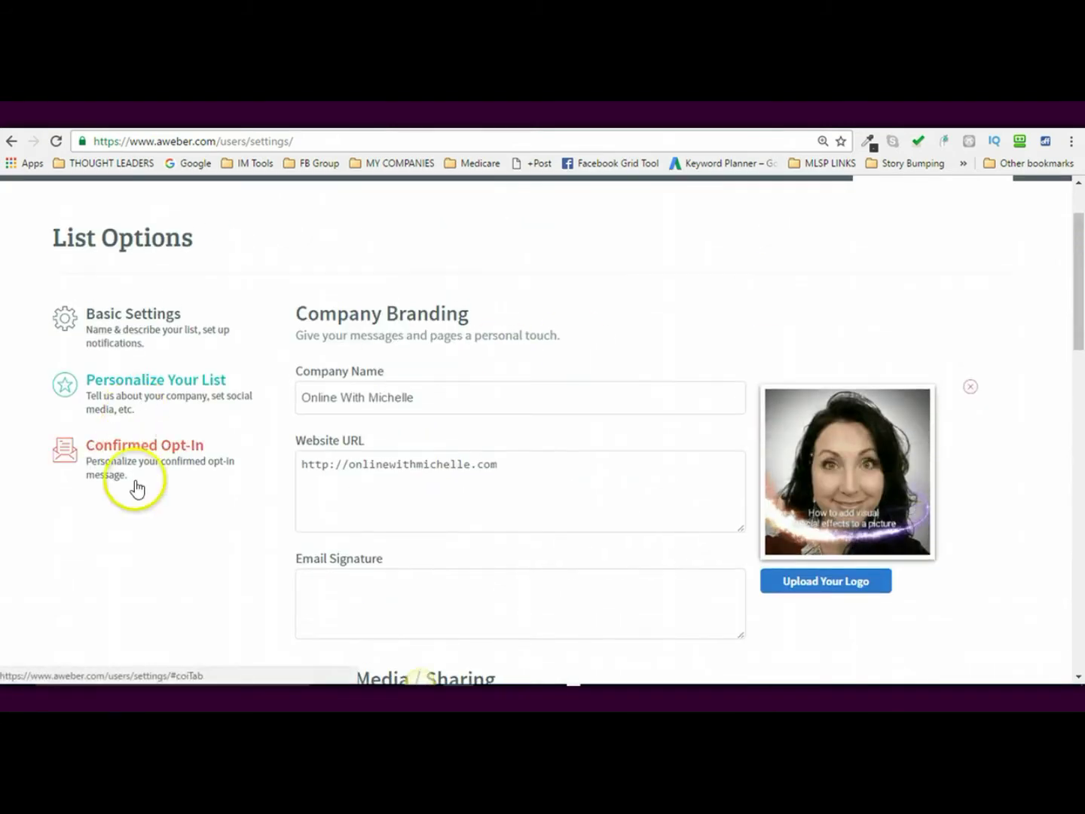
- Disable confirmed opt-in emails for Web Forms and Imports and save the settings
left_click(115, 457)
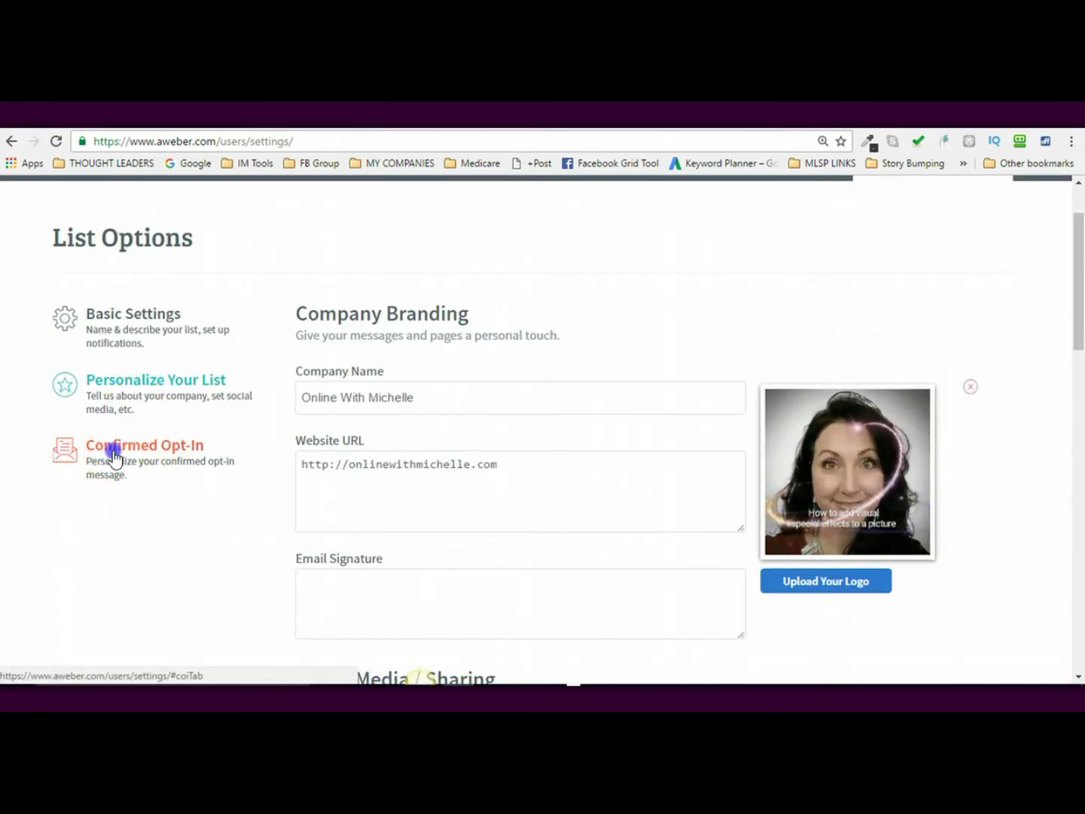
left_click_drag(1079, 317, 1079, 497)
scroll(629, 485, "down", 3)
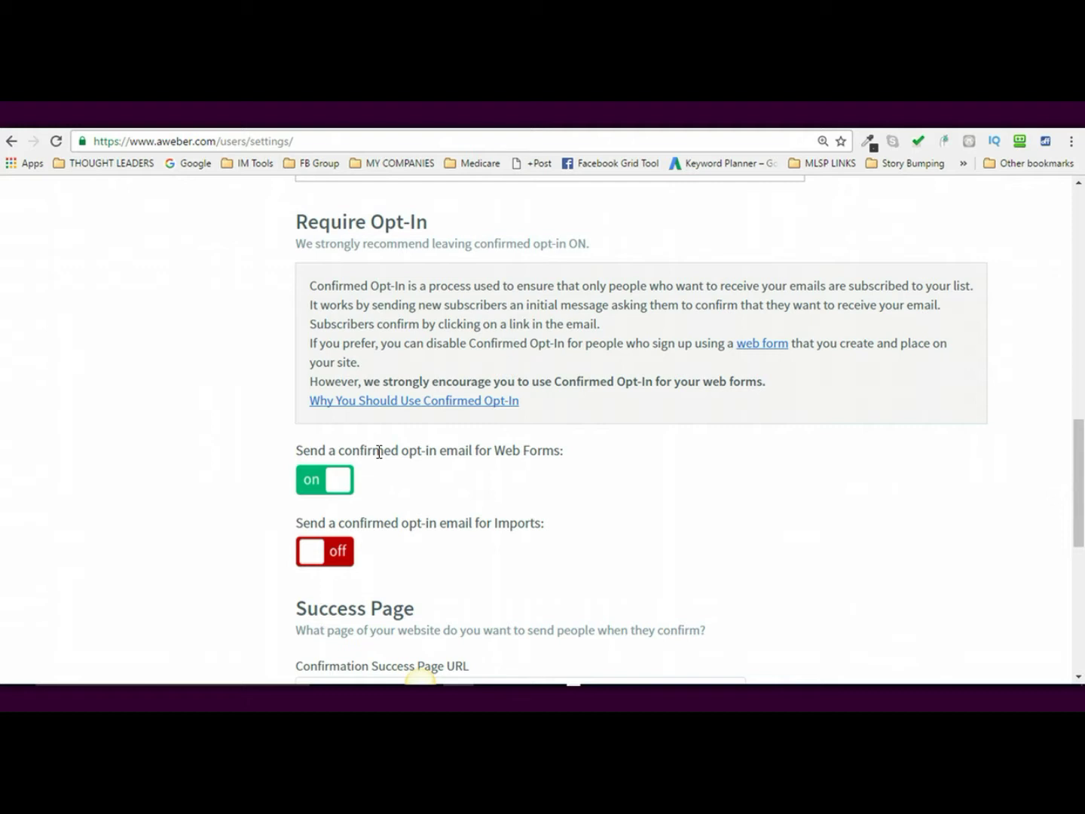
left_click(309, 480)
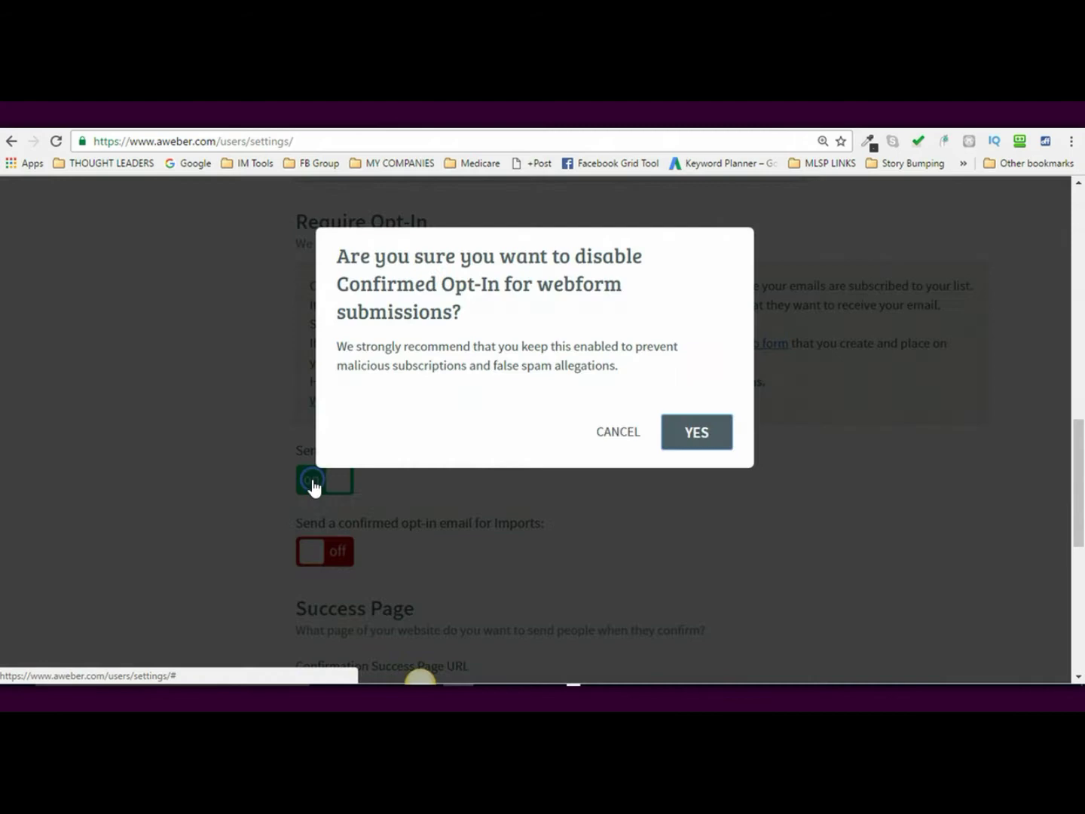
left_click(712, 443)
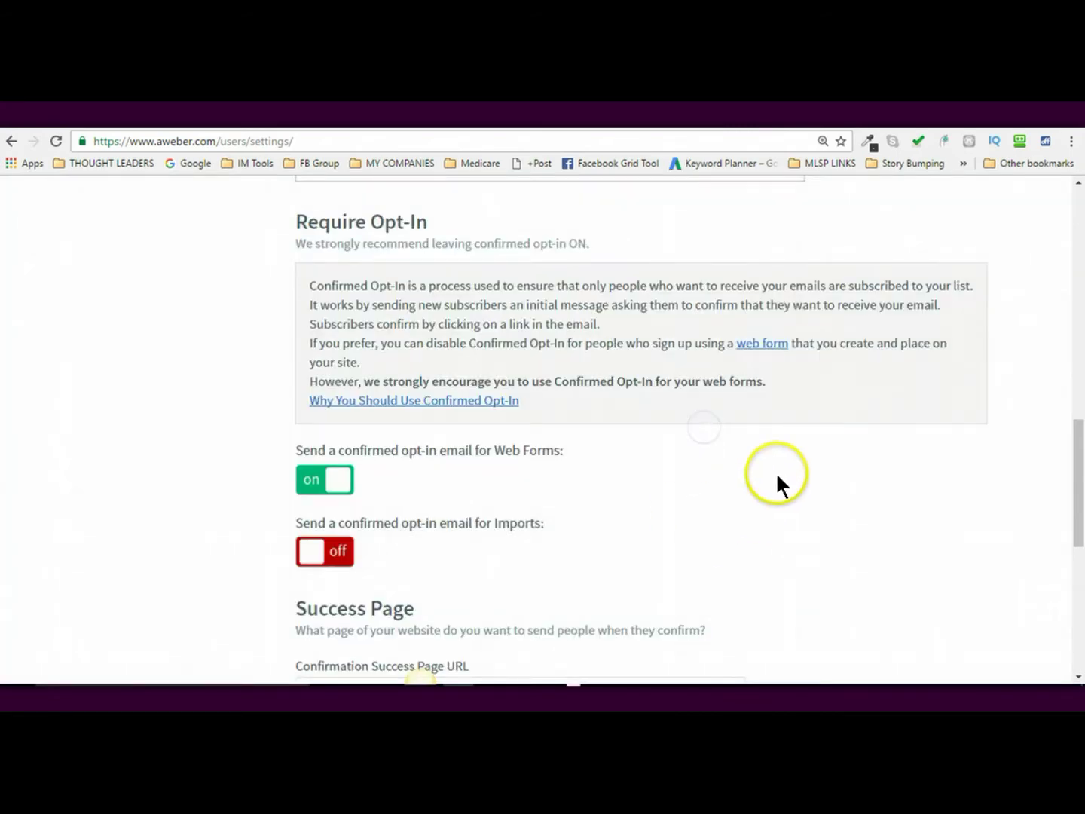
left_click_drag(1081, 541, 1079, 553)
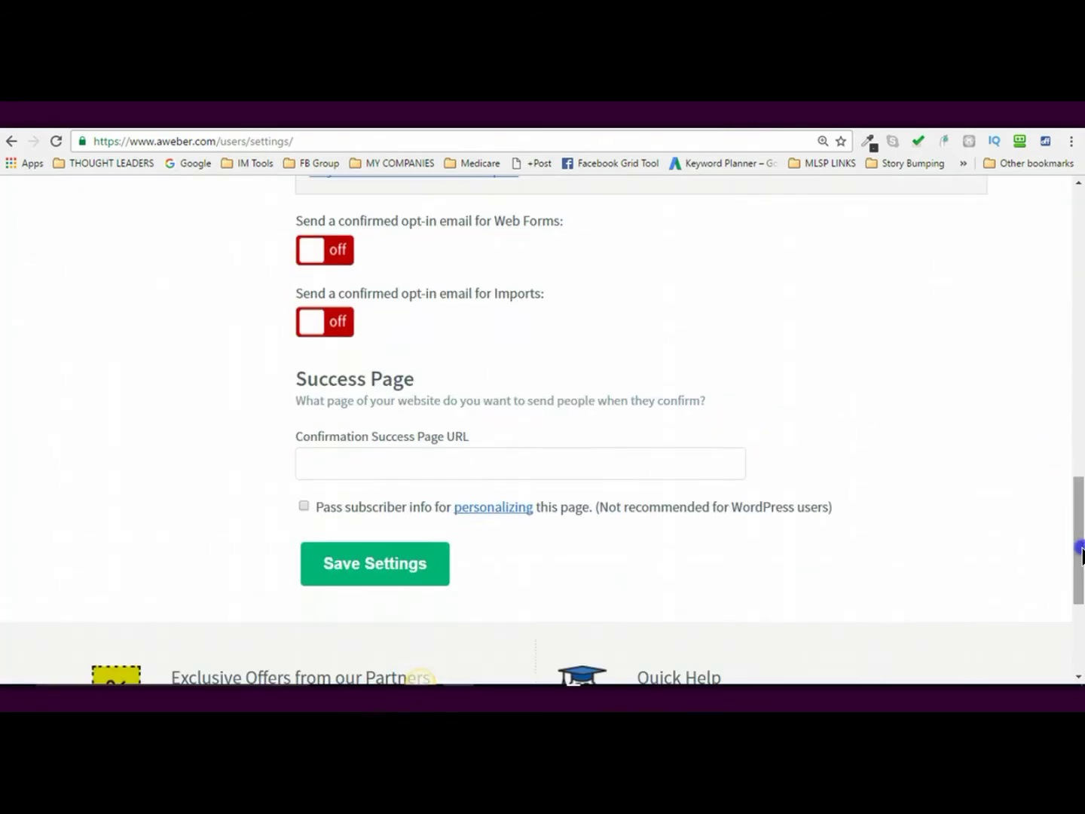
left_click(419, 577)
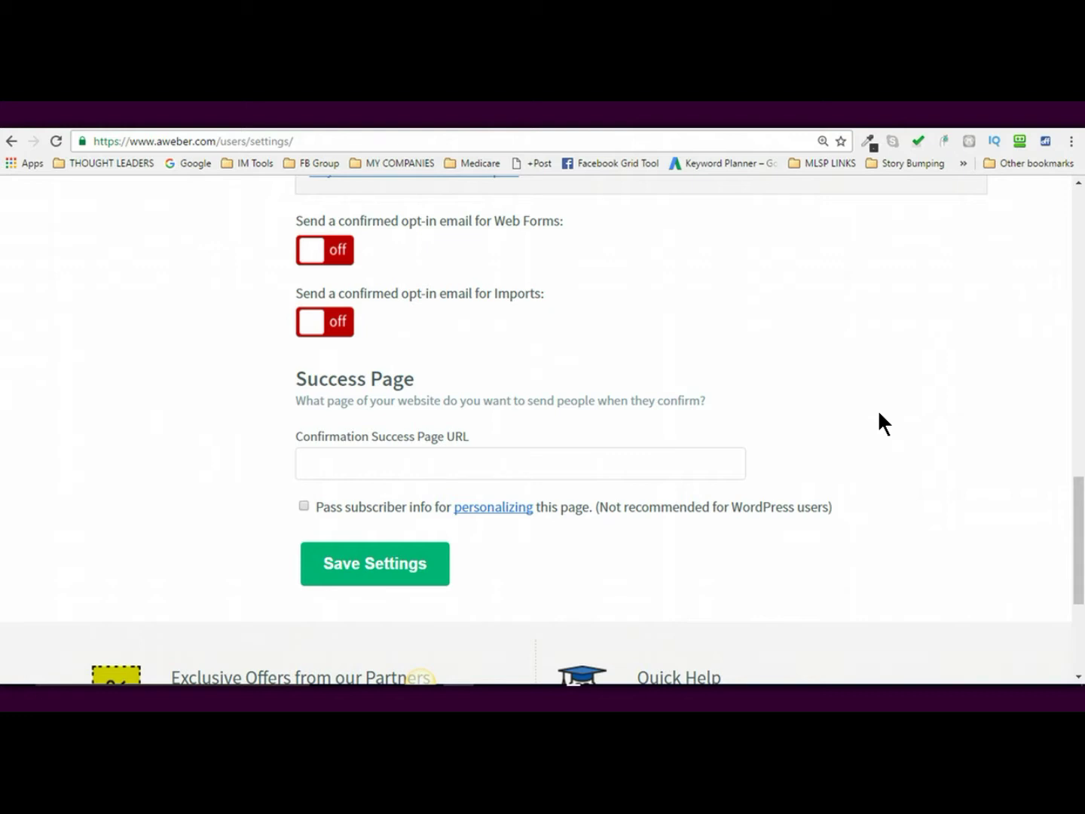
left_click_drag(1079, 540, 1079, 464)
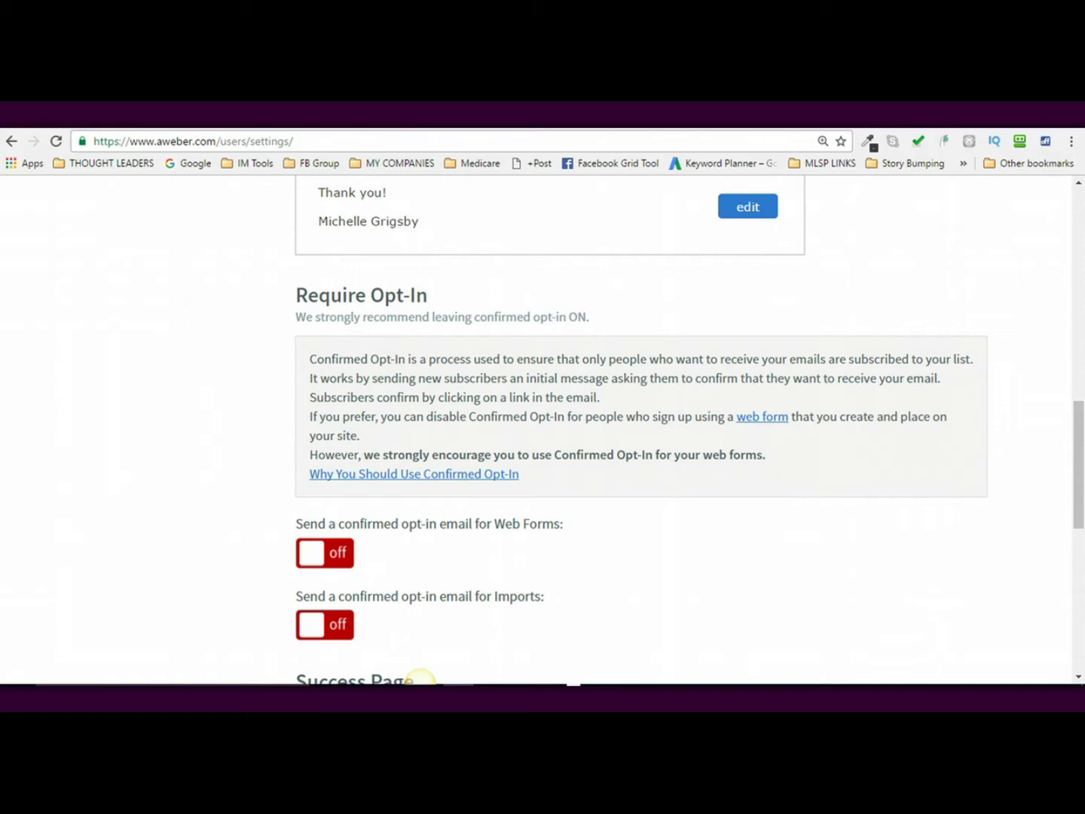
- In a new tab, search 'aweber cont' and open aweber.com/contact-us.htm
key("ctrl+t")
left_click(629, 139)
type("awebe")
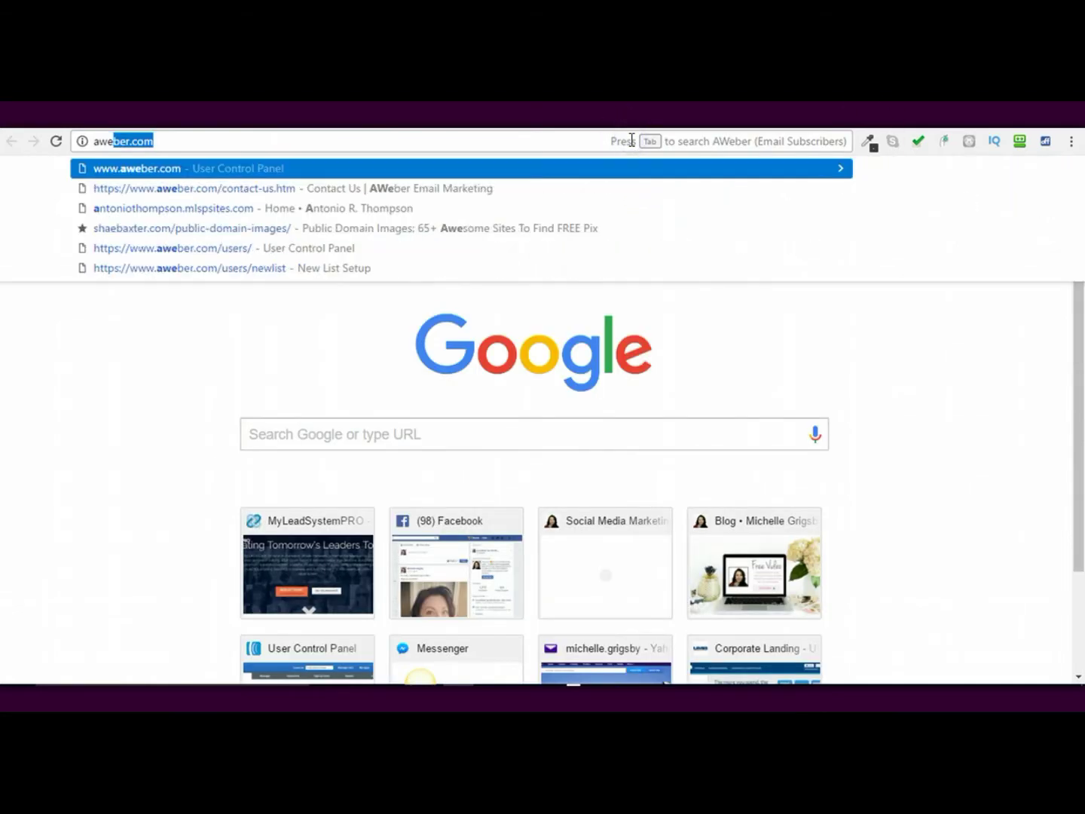
key("BackSpace")
key("BackSpace")
key("BackSpace")
key("BackSpace")
key("BackSpace")
key("BackSpace")
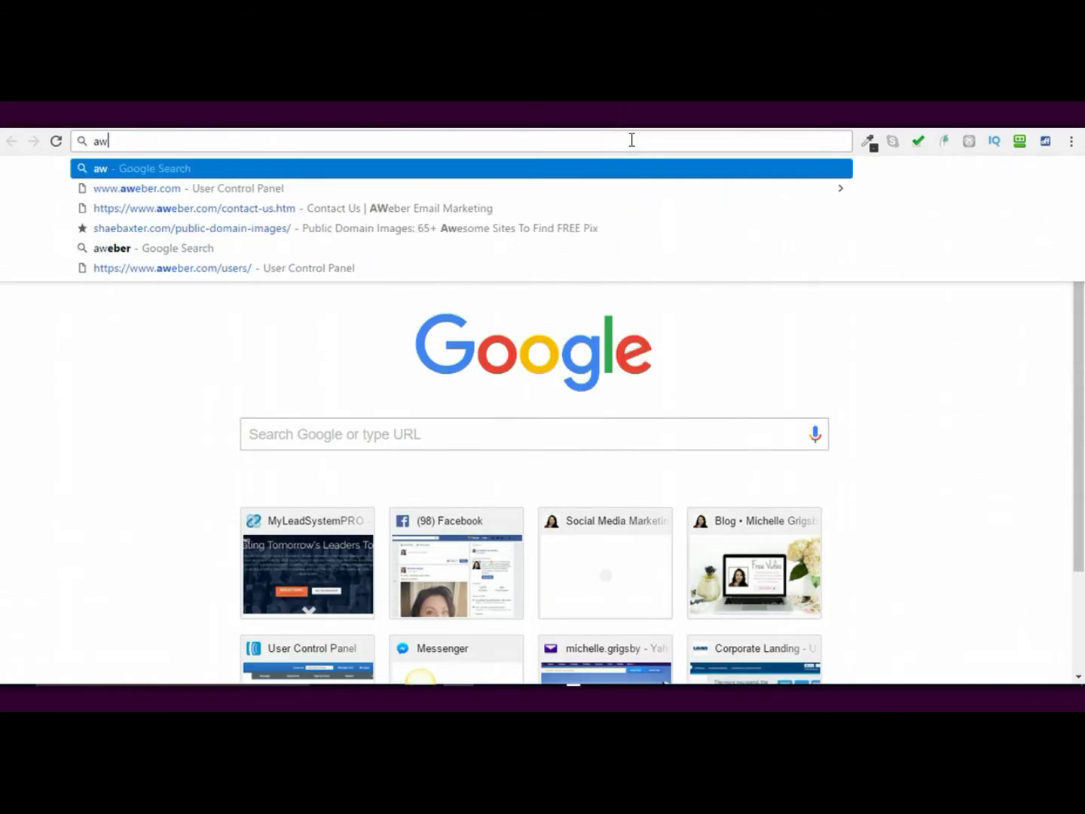
type("aweber contact")
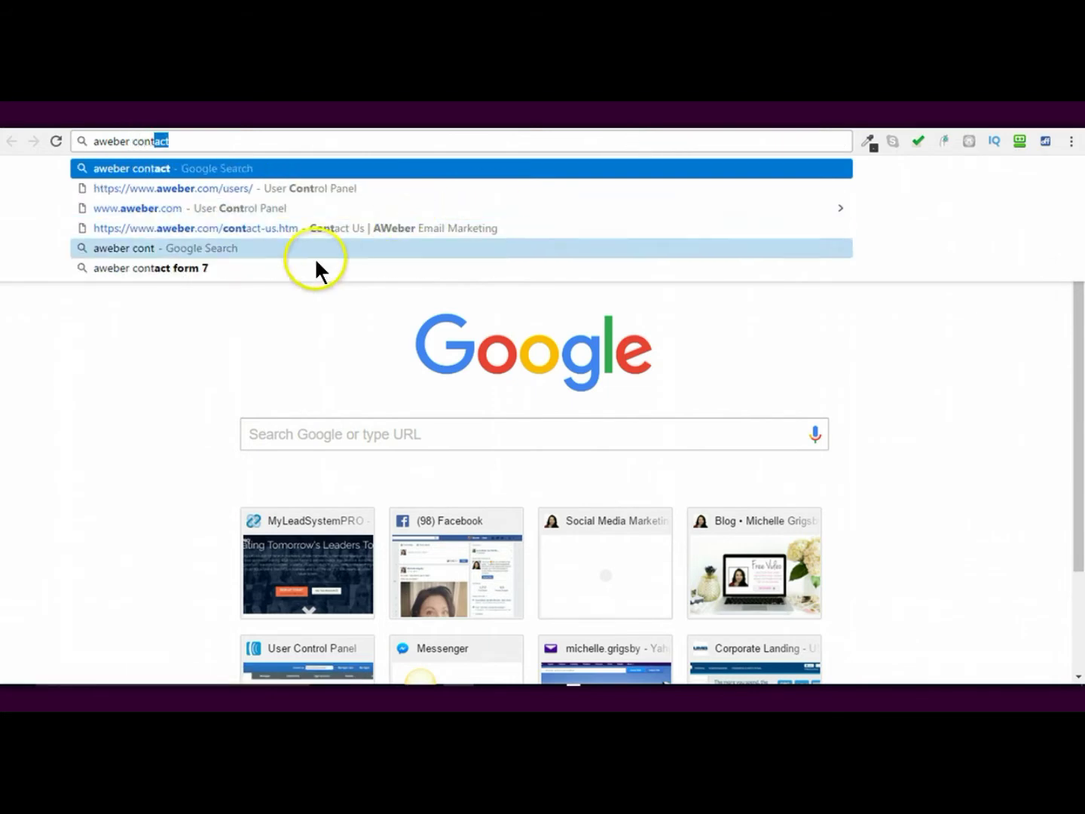
left_click(274, 229)
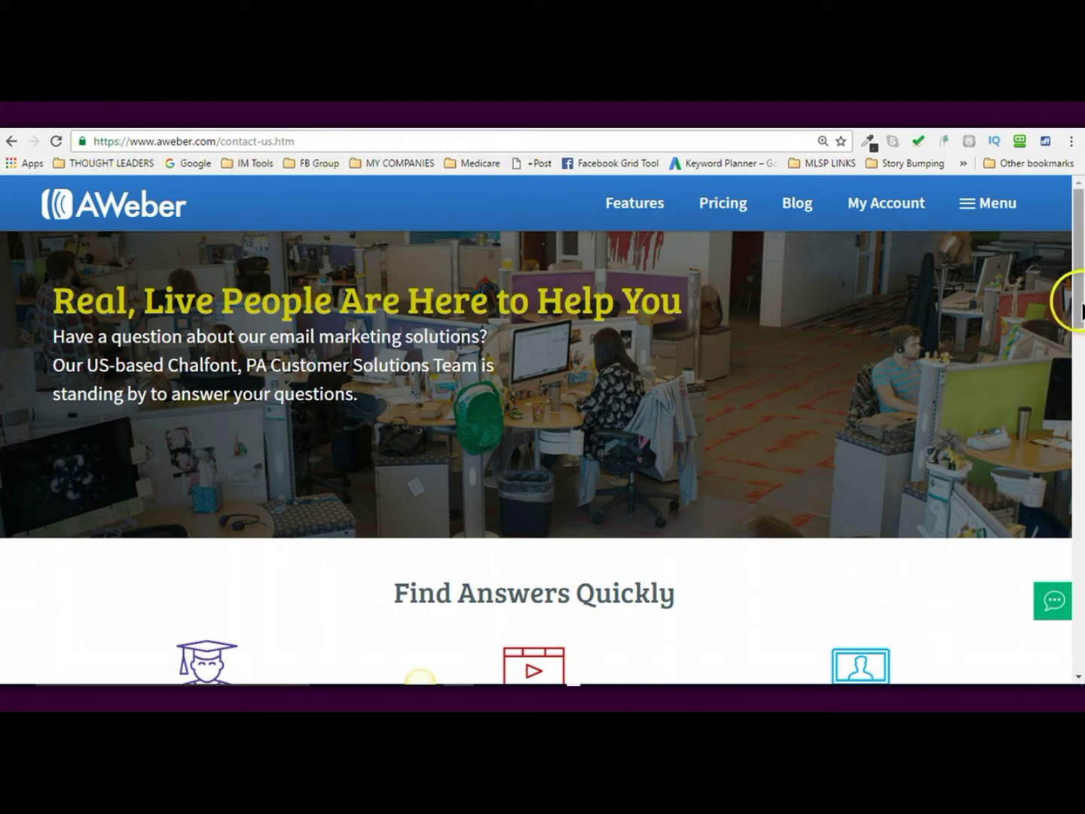
- Open the Live Chat form and start the question with your name and login
scroll(1079, 308, "down", 2)
mouse_move(1046, 595)
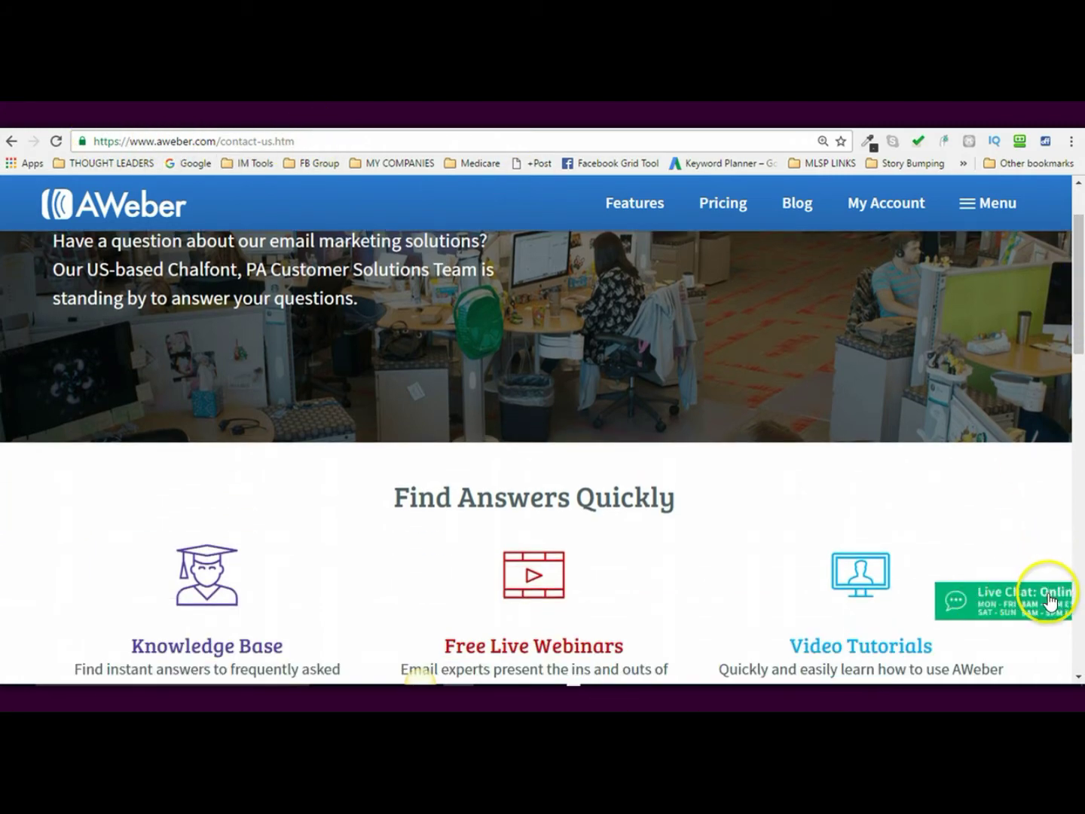
left_click(965, 614)
left_click(461, 407)
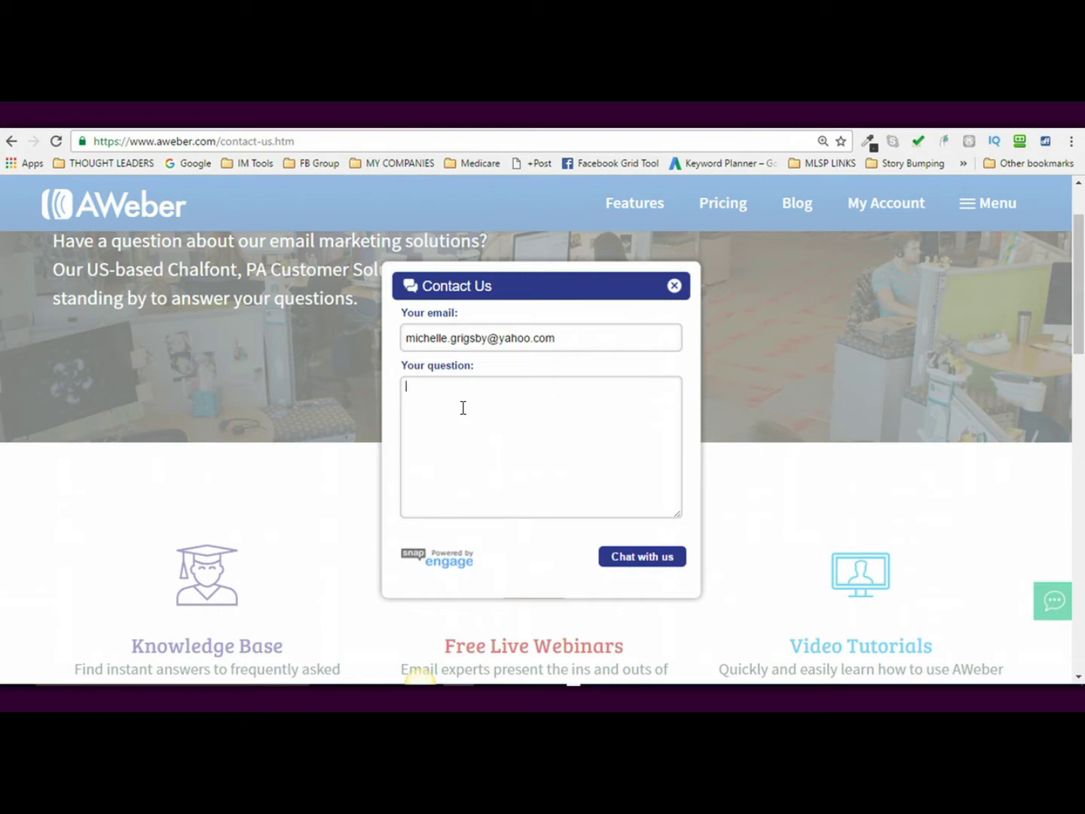
type("My name is Michelle and My ")
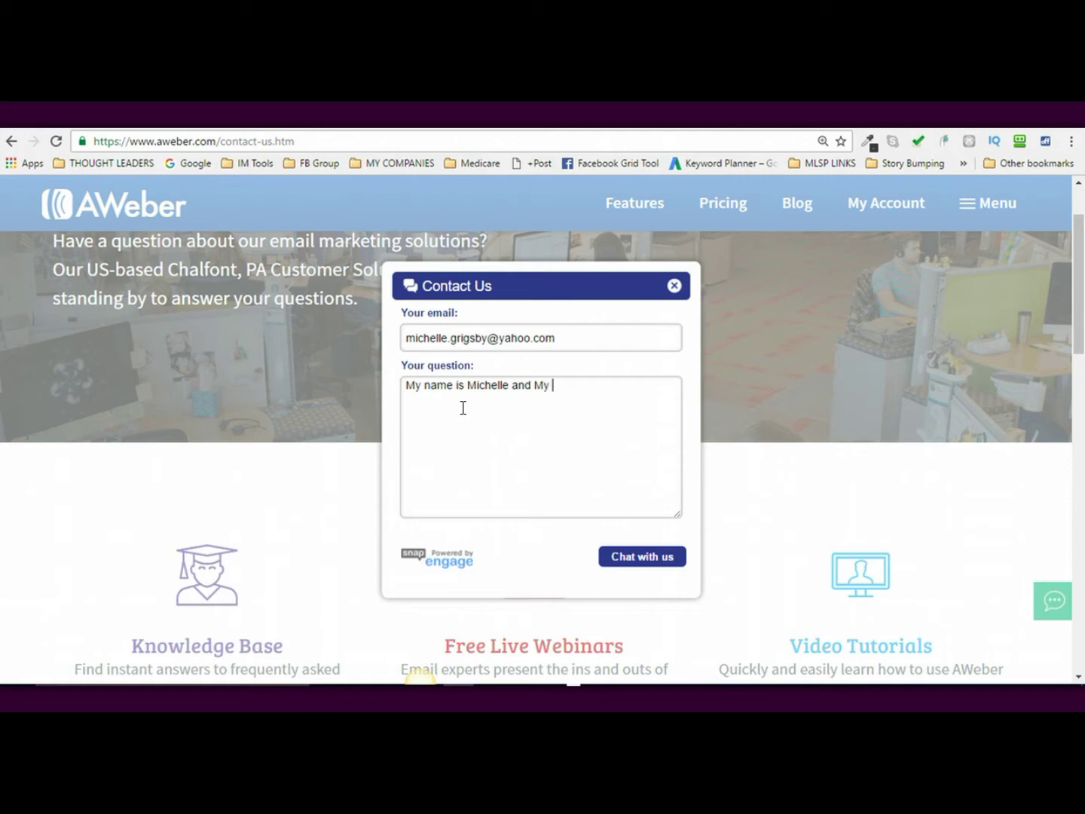
type("login is FlyingSuccess")
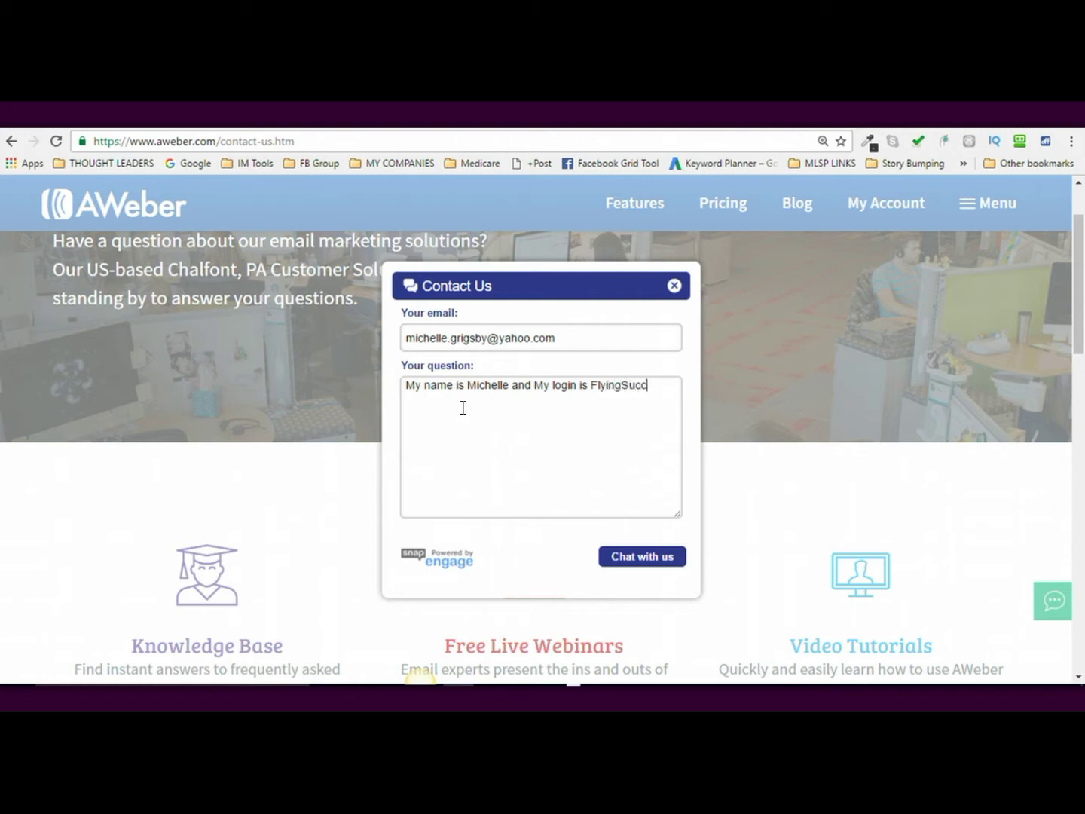
- Add a request to disable confirmed opt-in for the '10X Leads' list, plus a thank-you
key("Return")
type("I would like to disable to")
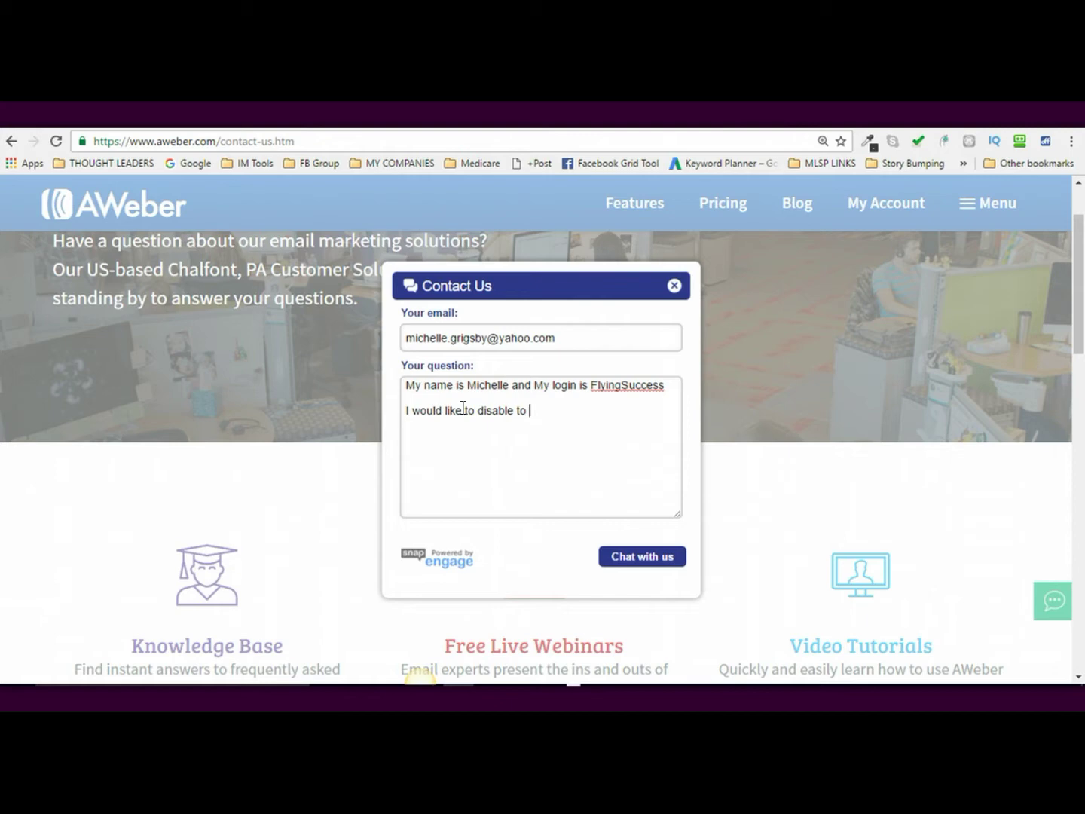
type("confirmed optin for th")
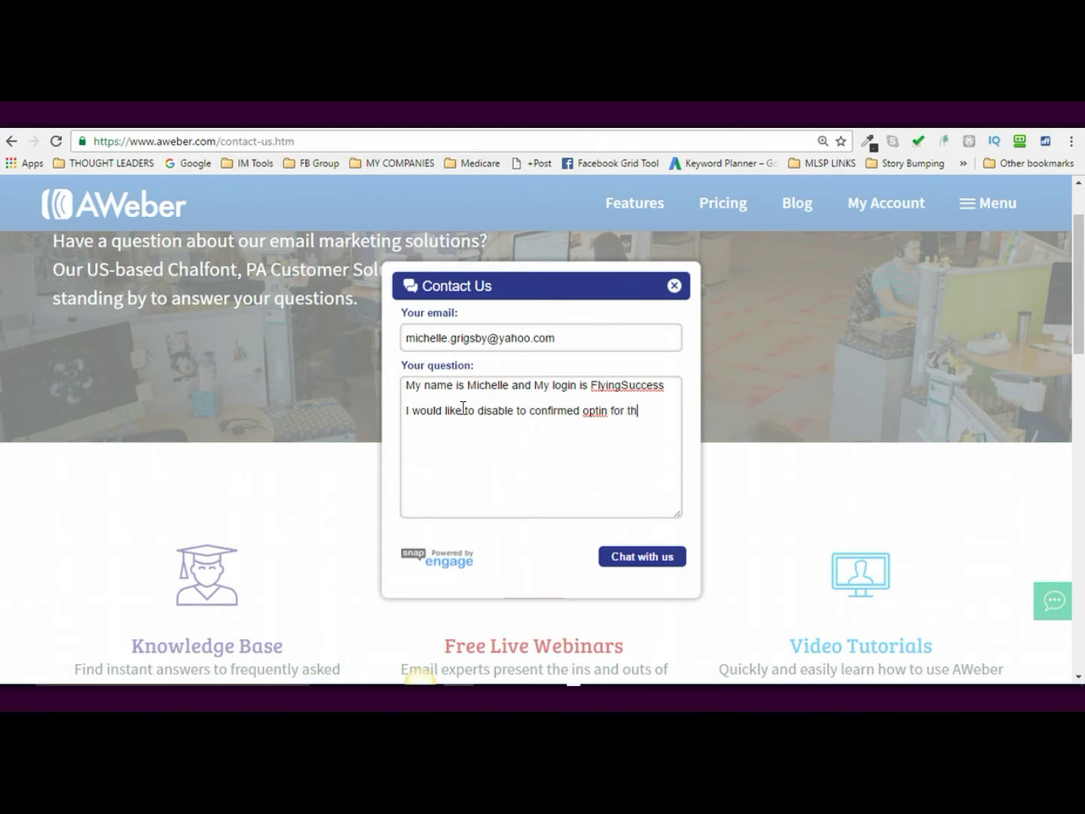
type("e list name of:  10X Leads")
key("Return")
key("Return")
type("Thank yo")
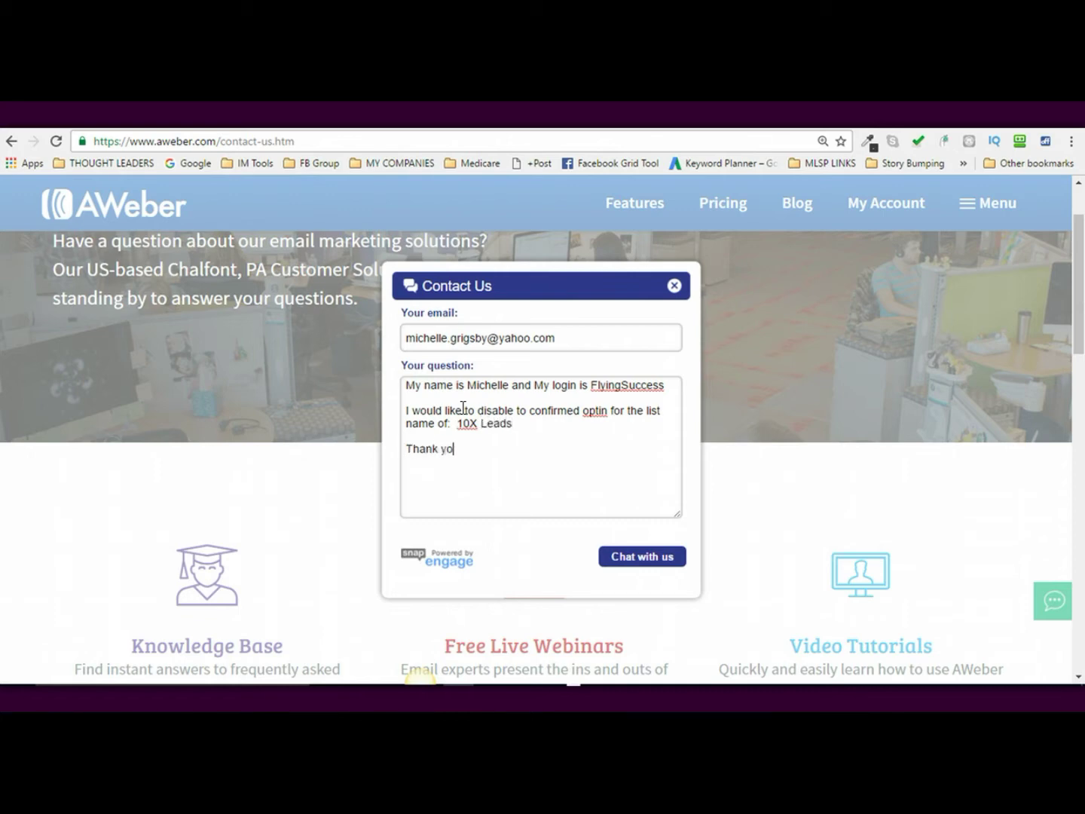
type("u somuch")
key("BackSpace")
key("BackSpace")
key("BackSpace")
key("BackSpace")
type("much")
- Send the question via 'Chat with us' and wait for the agent's reply about 10X Leads
left_click(624, 567)
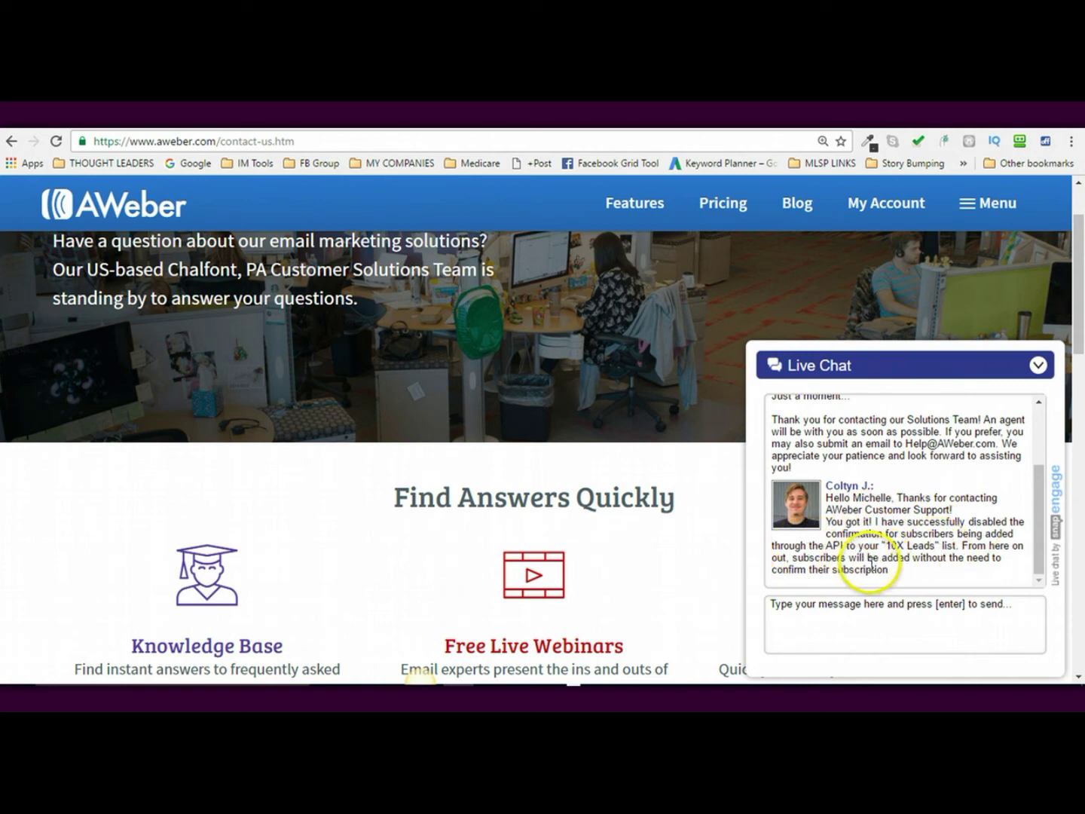
- Send 'Thank you!' to the support agent in the chat
left_click(793, 623)
type("Thank you!")
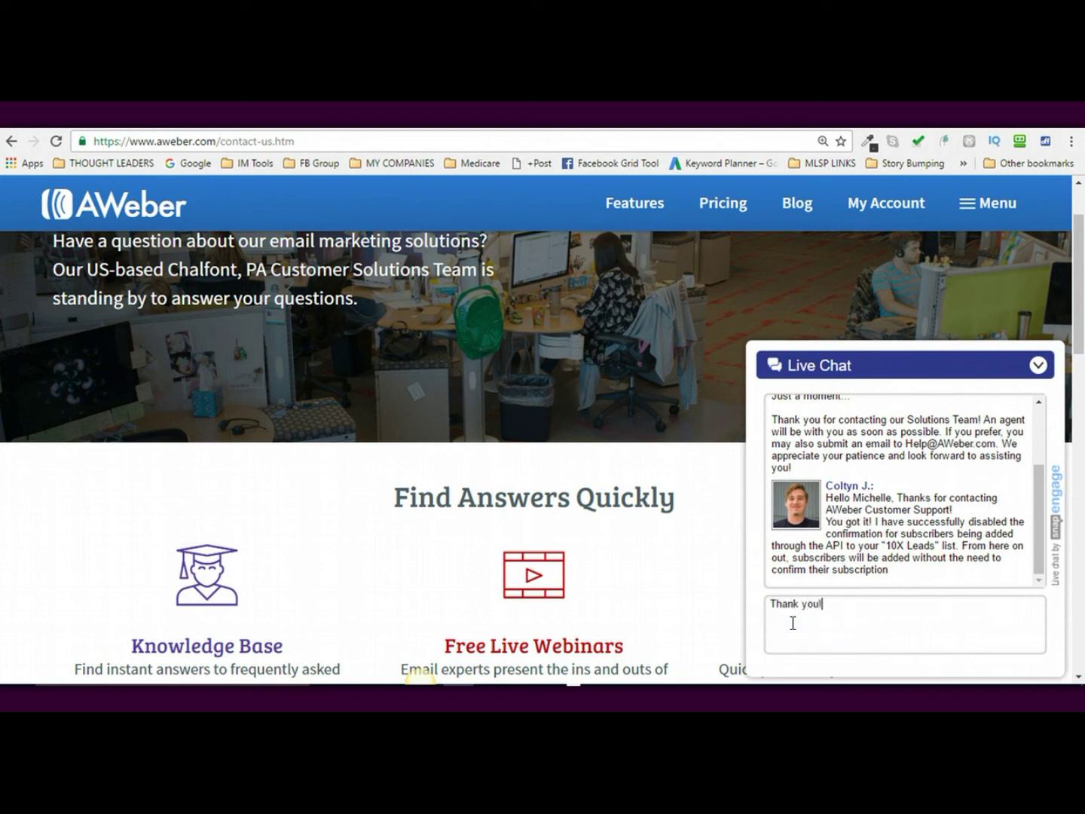
key("Return")
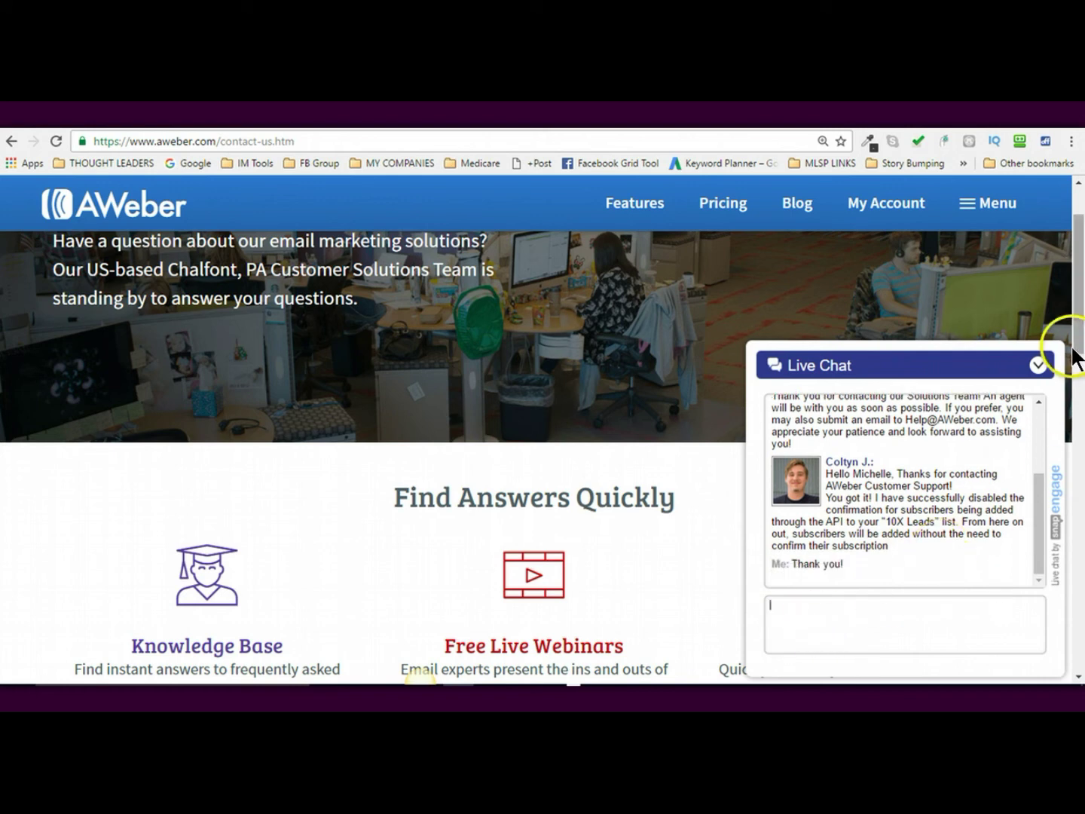
- End the chat and rate it AWesome with the comment 'Great service!'
left_click(1038, 364)
left_click(995, 405)
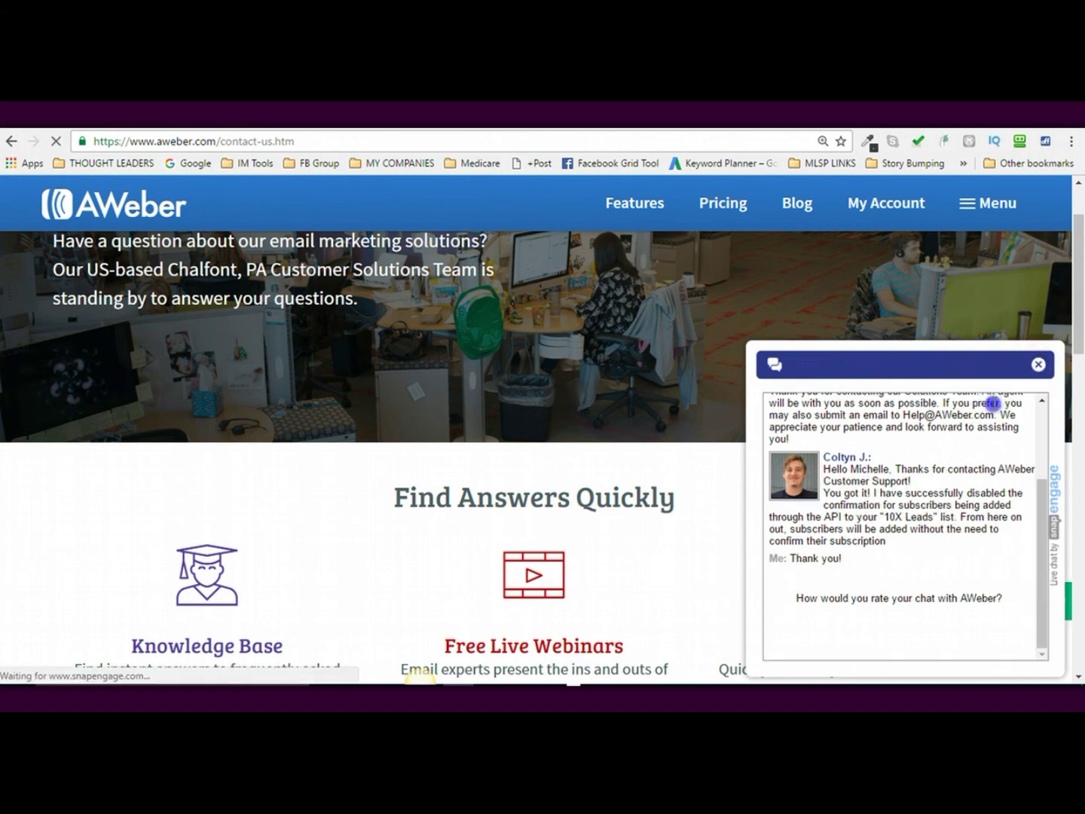
left_click(926, 618)
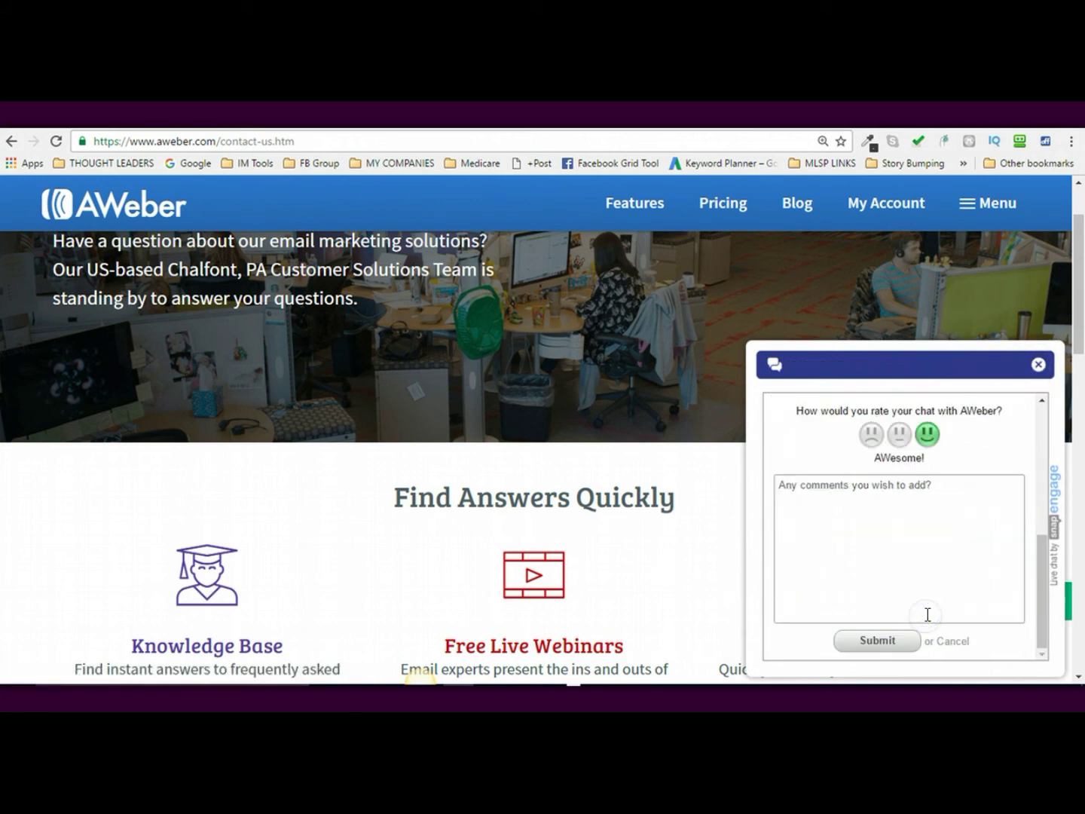
left_click(867, 554)
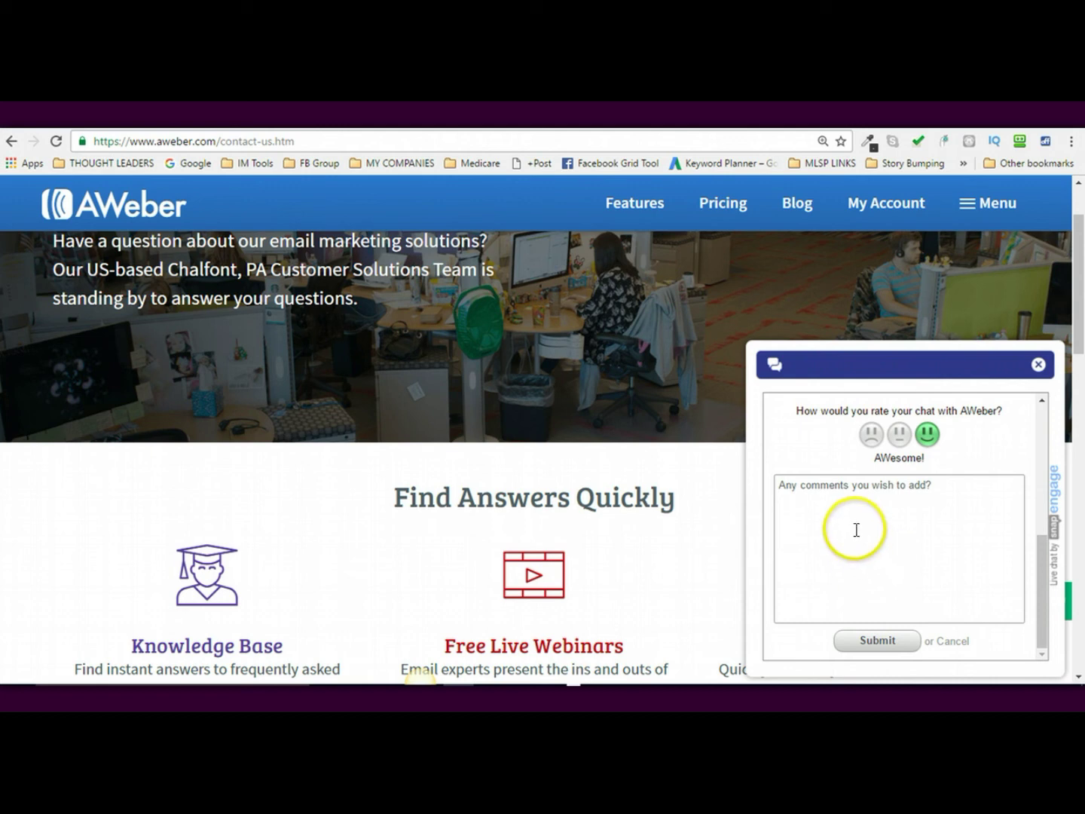
left_click(846, 512)
type("Great service!")
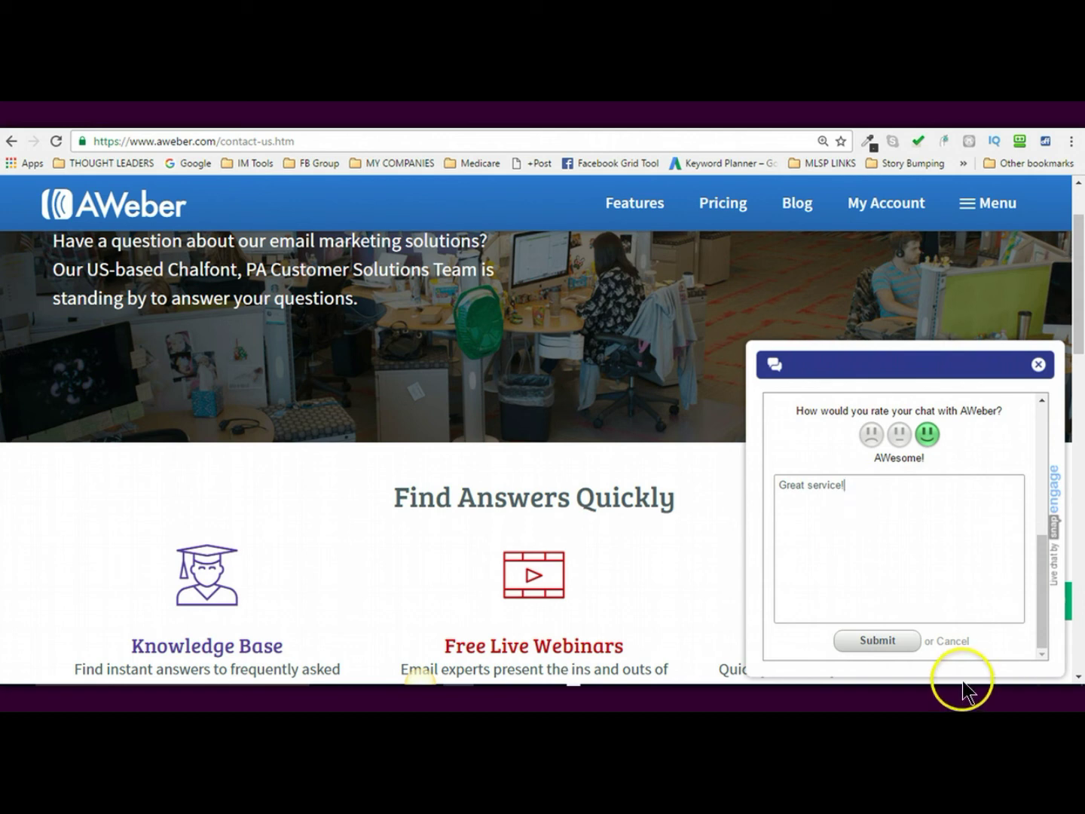
left_click(891, 642)
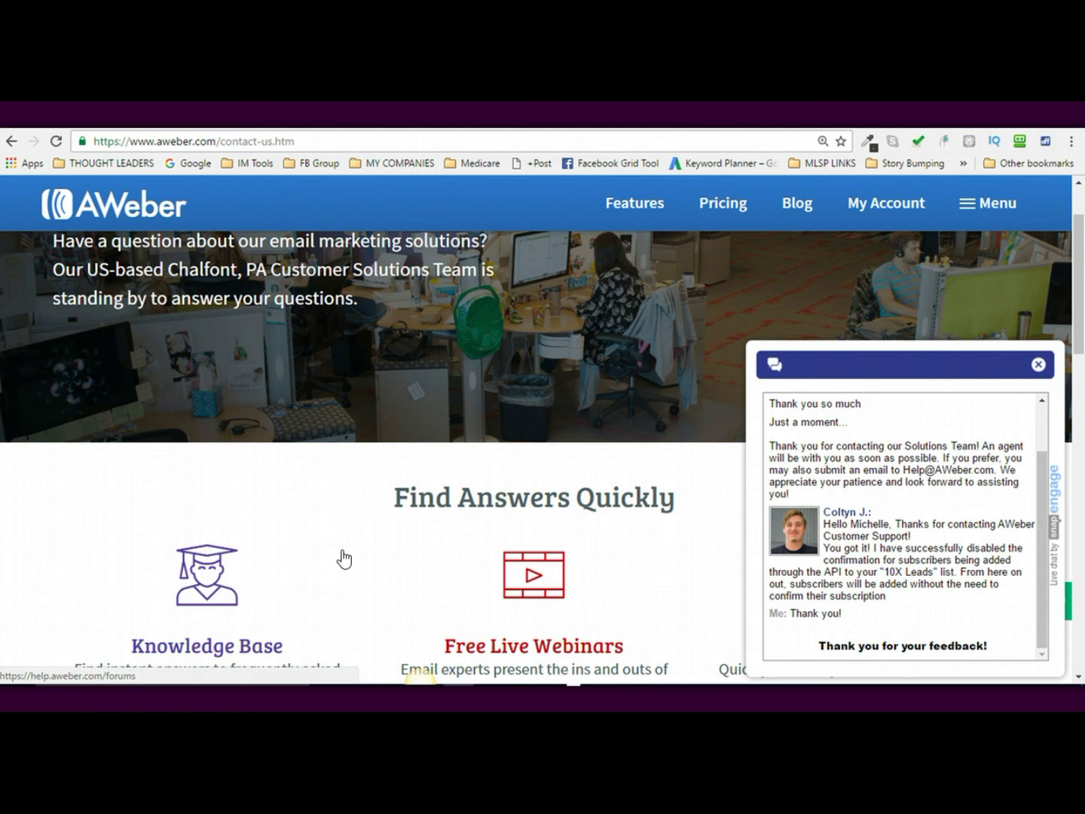
left_click(344, 559)
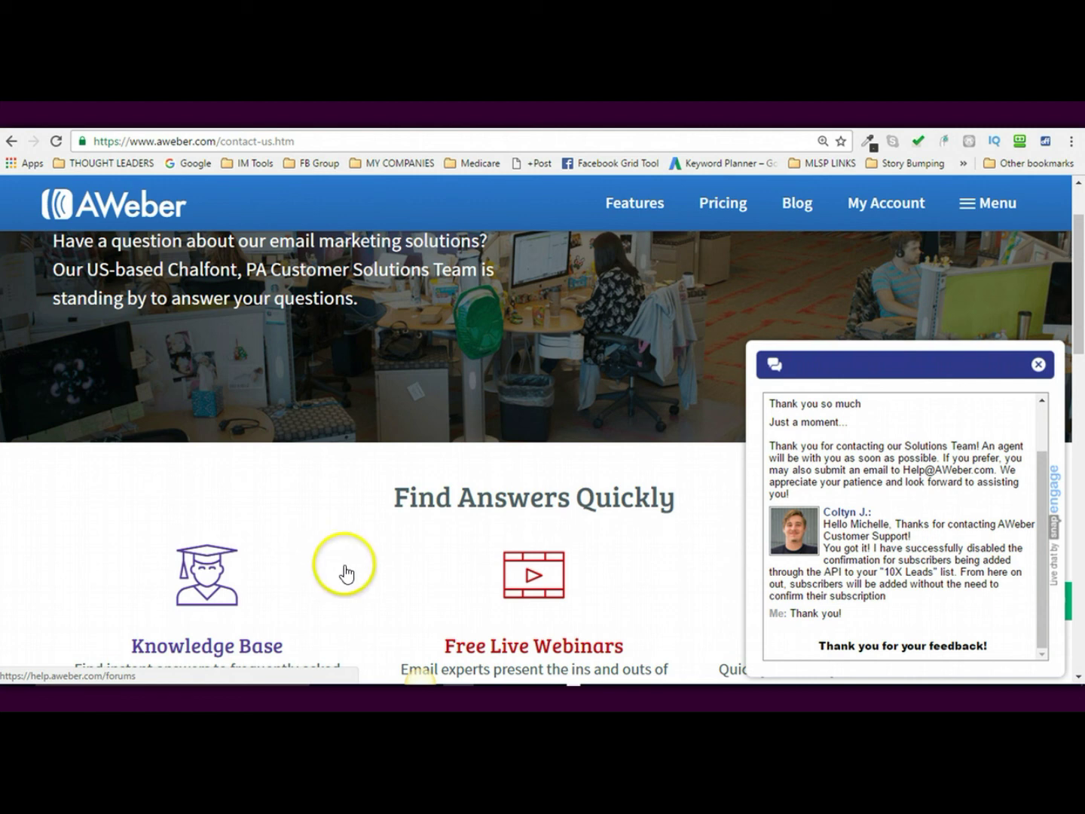